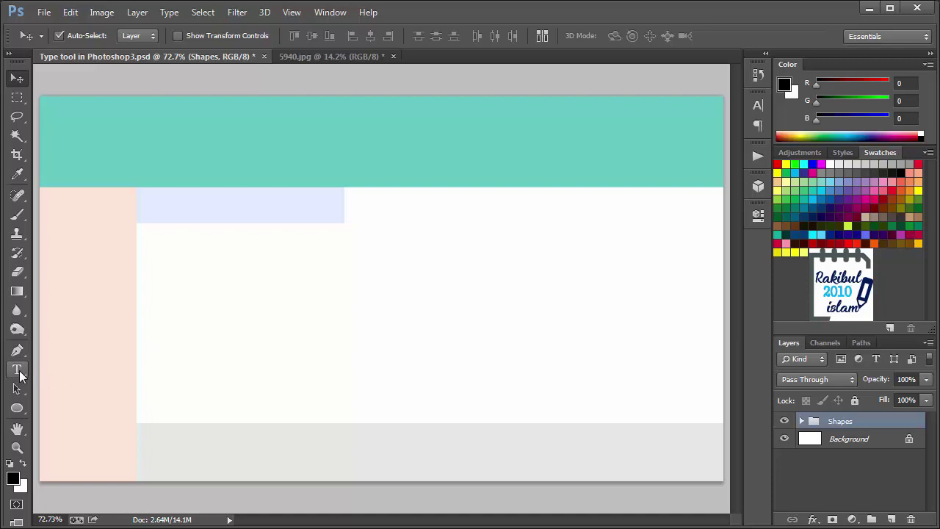
- Type the heading 'Type tool in Photoshop' in small black Tahoma on the teal header
{"action": "left_click", "coordinate": [17, 371]}
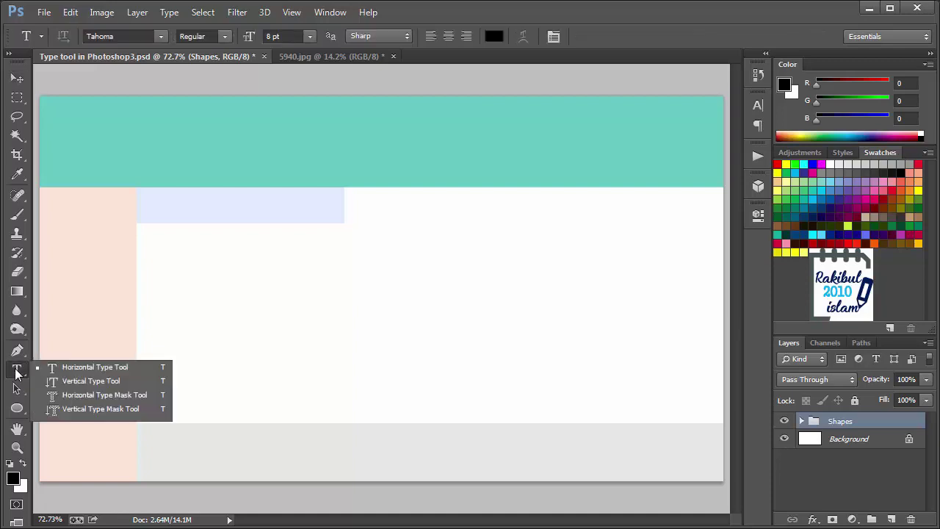
{"action": "left_click", "coordinate": [107, 368]}
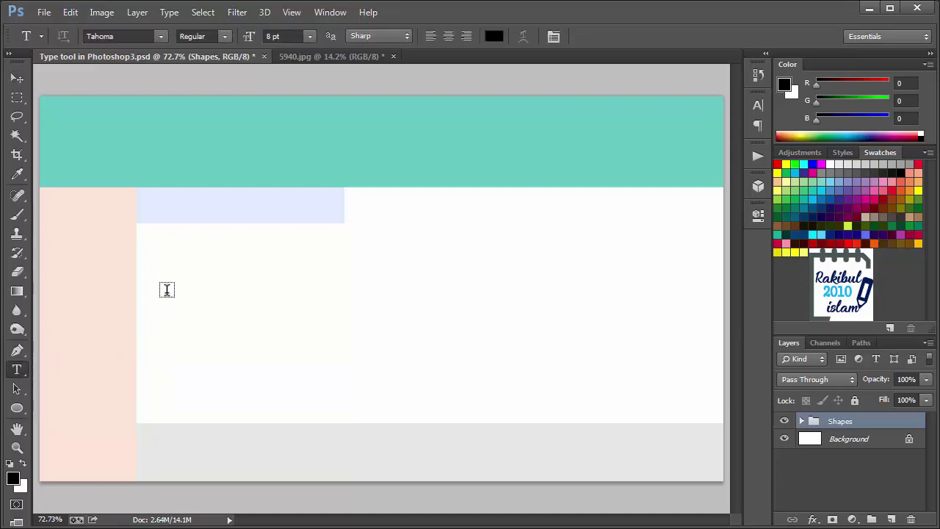
{"action": "left_click", "coordinate": [127, 151]}
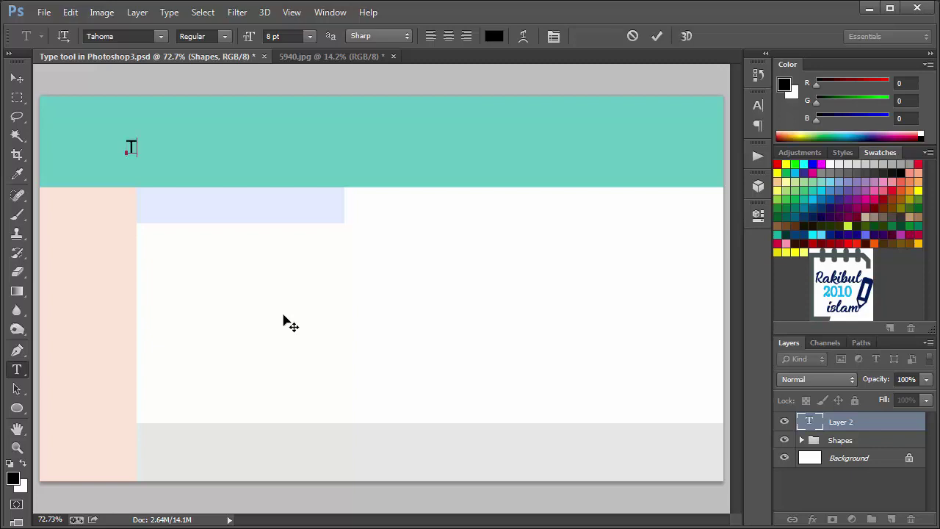
{"action": "type", "text": "Type tool in"}
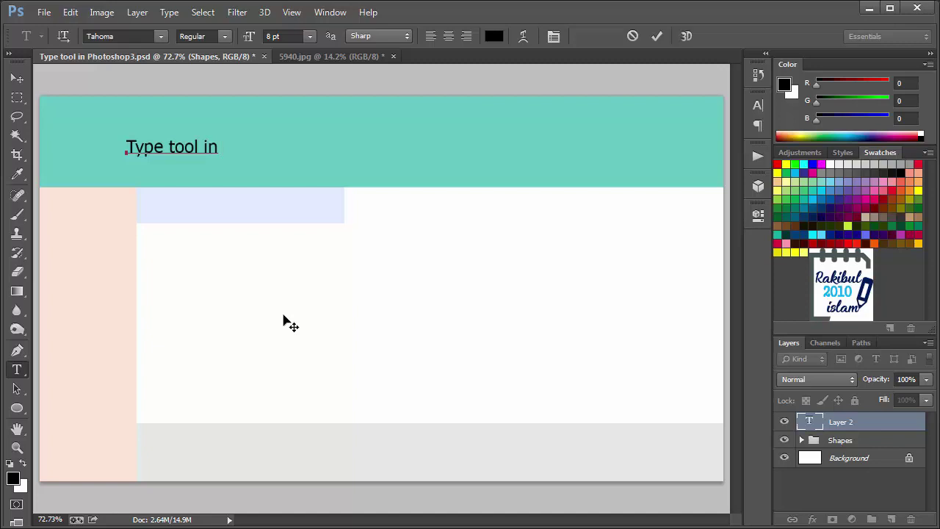
{"action": "type", "text": " Photoshop"}
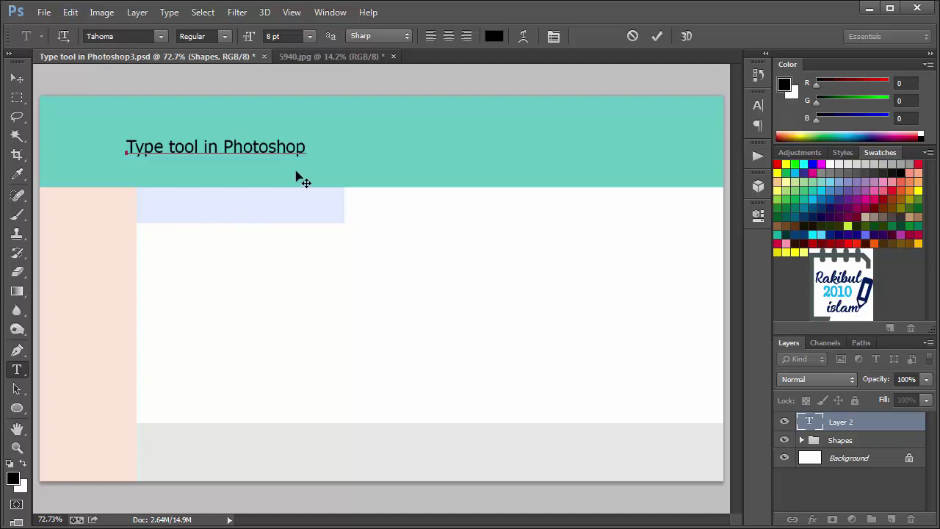
- Select all the heading text and resize it to 30 pt, trying 72 and 48 pt first
{"action": "key", "text": "ctrl"}
{"action": "key", "text": "ctrl"}
{"action": "key", "text": "ctrl+a"}
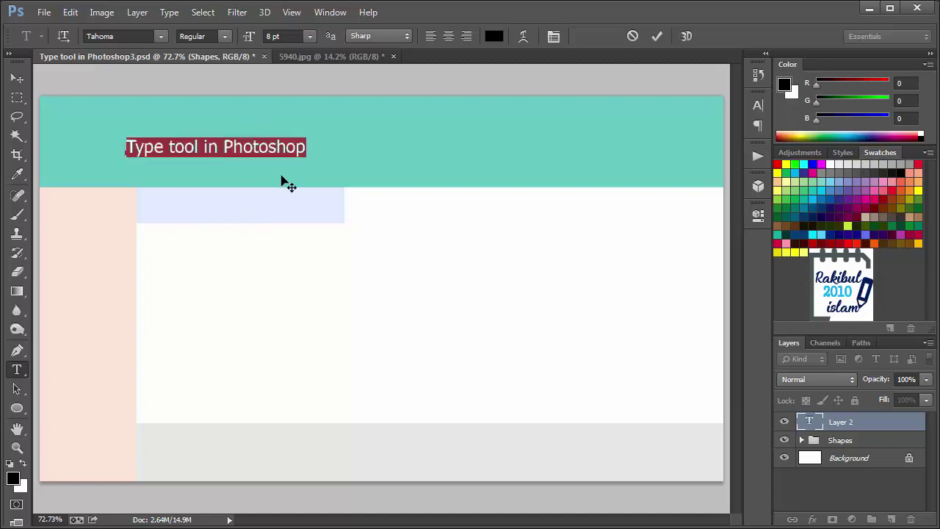
{"action": "left_click", "coordinate": [310, 37]}
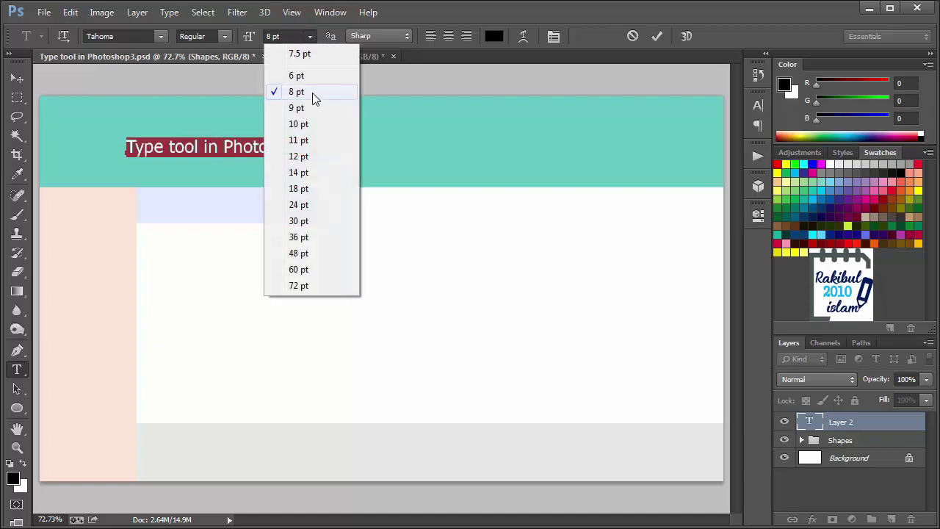
{"action": "left_click", "coordinate": [311, 285]}
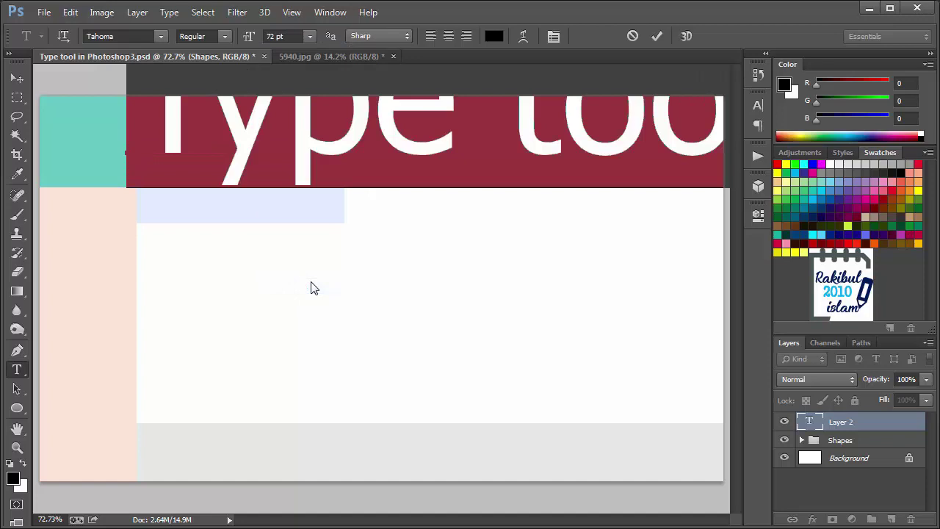
{"action": "left_click", "coordinate": [310, 36]}
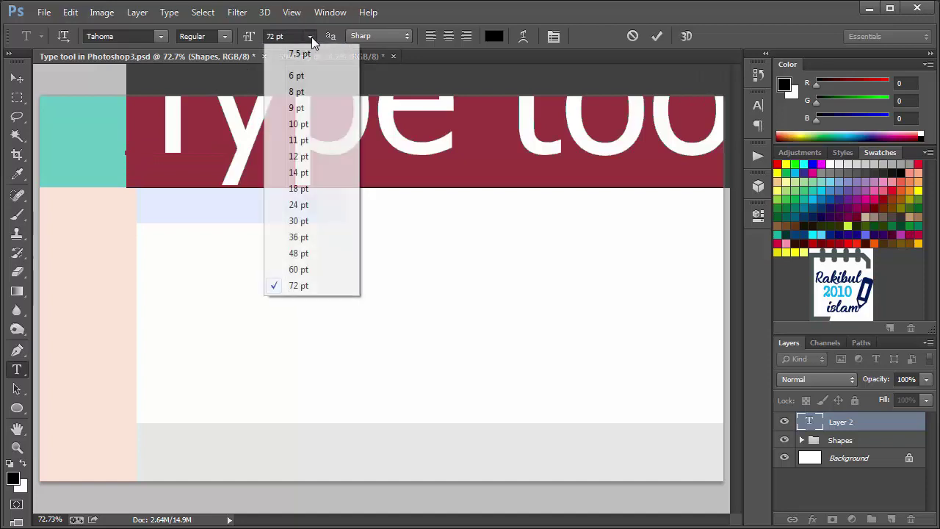
{"action": "left_click", "coordinate": [307, 258]}
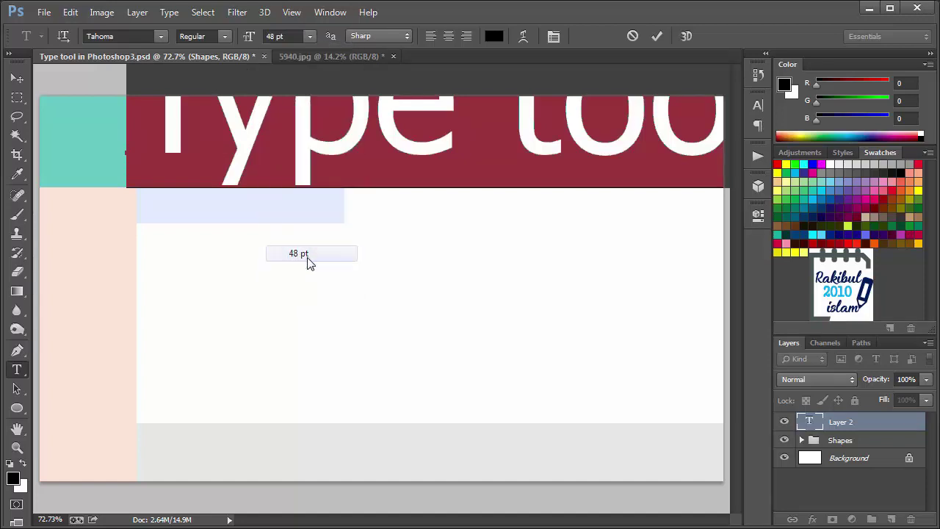
{"action": "left_click", "coordinate": [310, 37]}
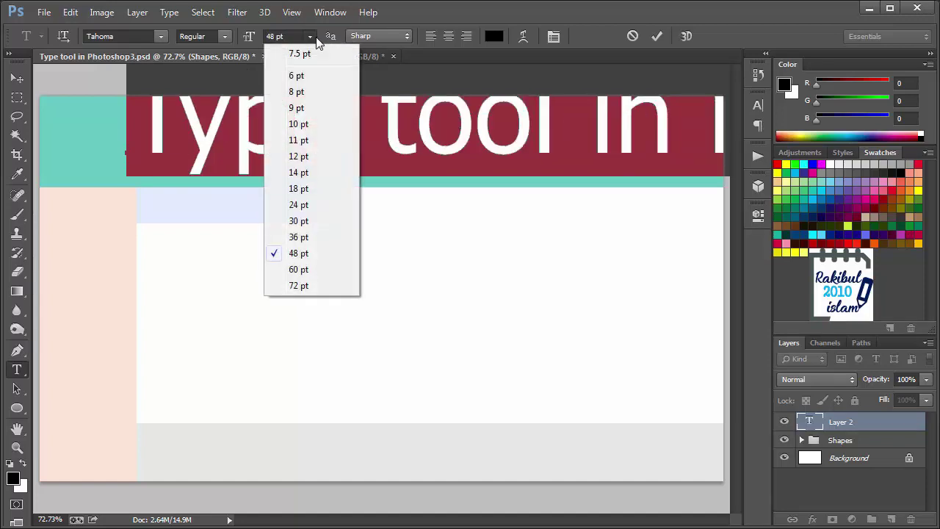
{"action": "left_click", "coordinate": [303, 225]}
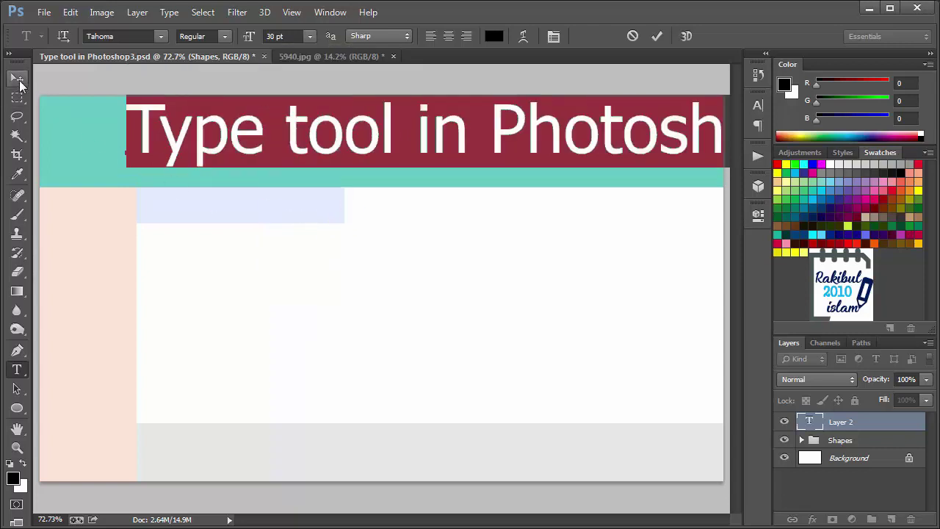
- Move the heading left, scale it to about 89 percent and reposition it inside the header
{"action": "left_click", "coordinate": [25, 81]}
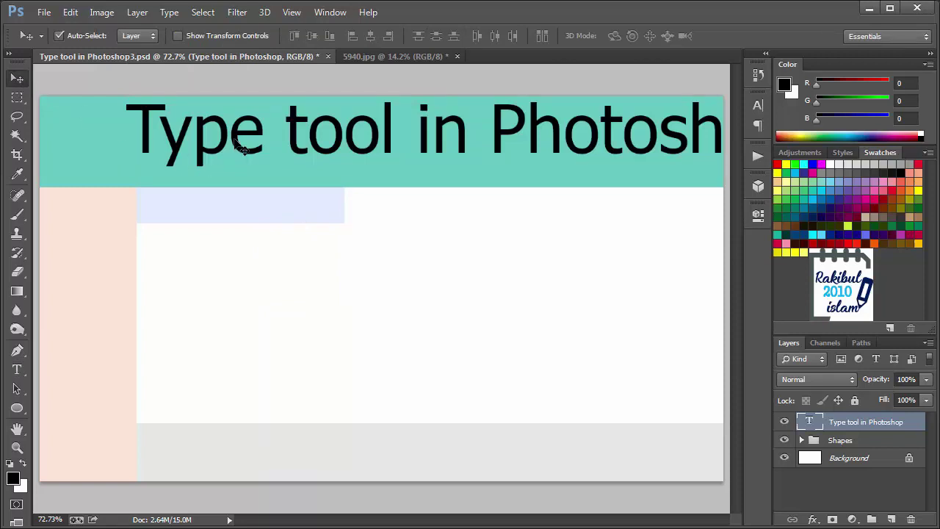
{"action": "left_click_drag", "start_coordinate": [235, 141], "coordinate": [171, 150]}
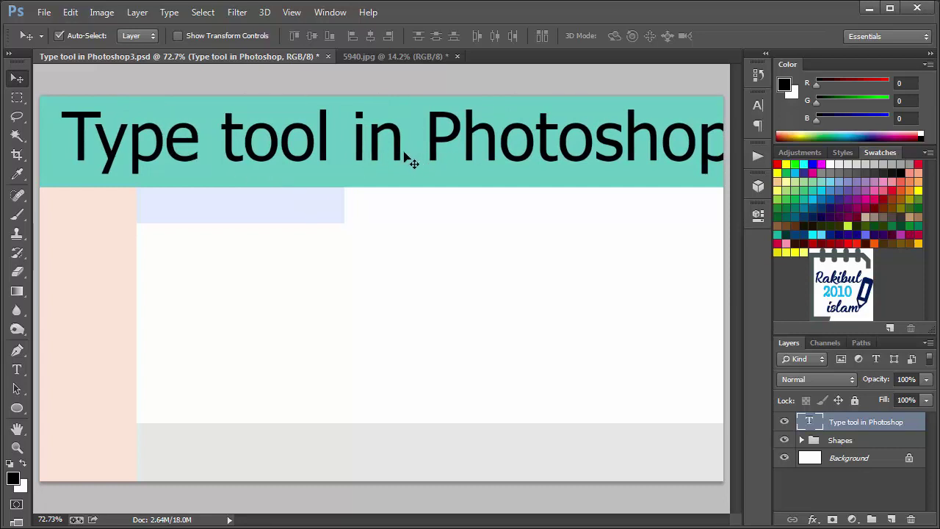
{"action": "key", "text": "ctrl+t"}
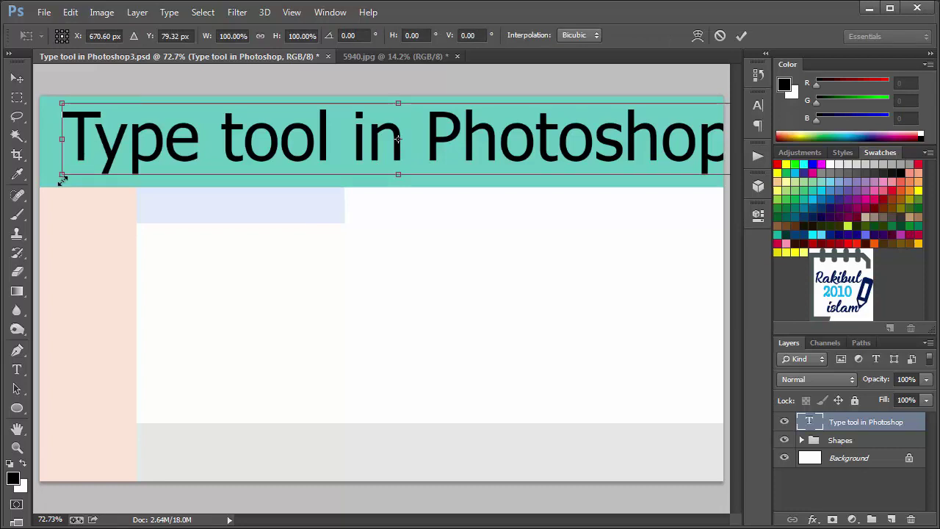
{"action": "left_click_drag", "start_coordinate": [62, 176], "coordinate": [131, 164]}
{"action": "left_click_drag", "start_coordinate": [290, 152], "coordinate": [243, 162]}
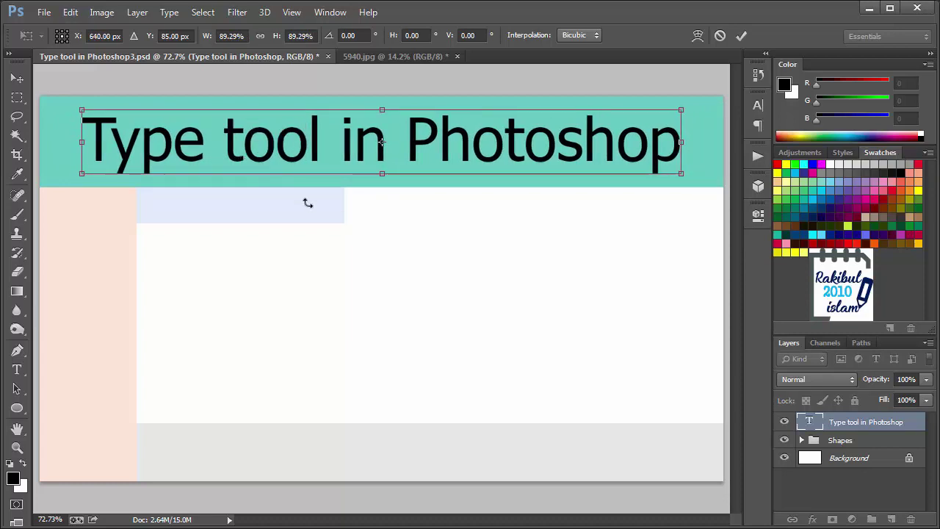
{"action": "key", "text": "Return"}
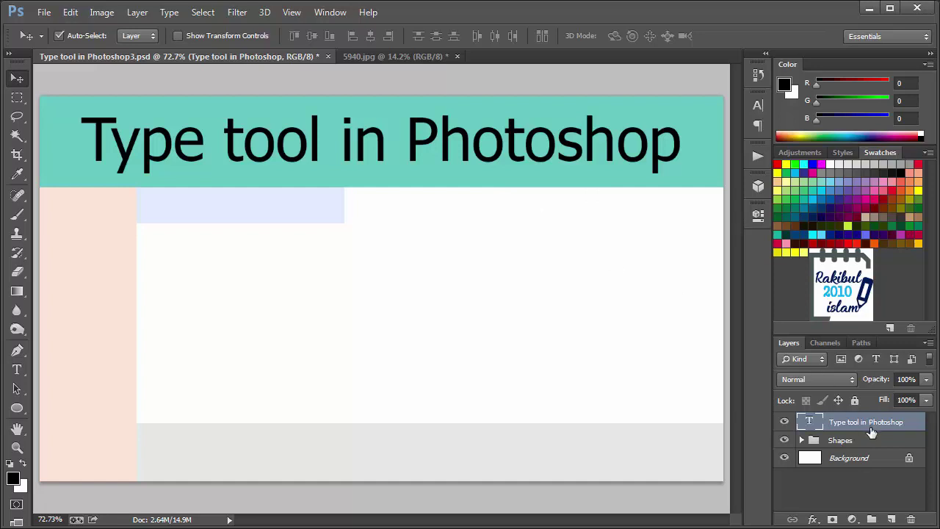
- Align the heading's vertical and horizontal centres to the Header shape, then deselect the layers
{"action": "left_click", "coordinate": [403, 180]}
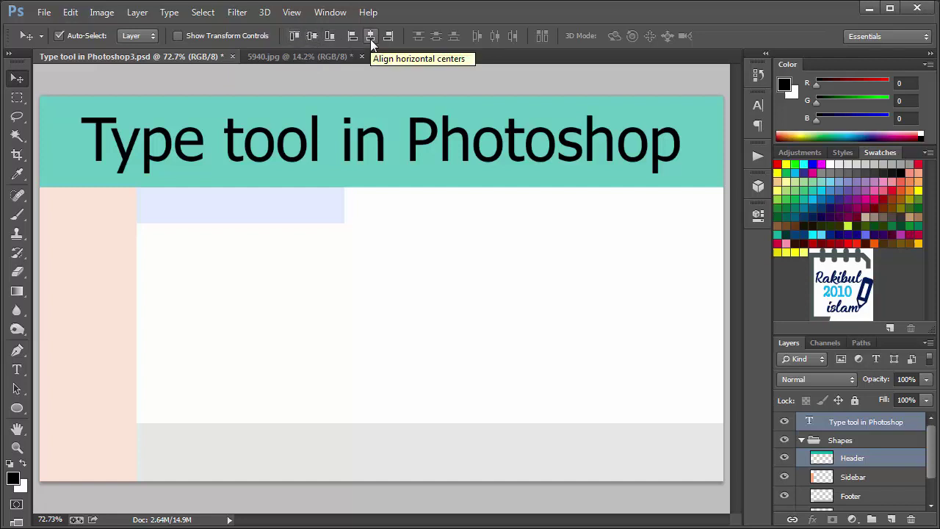
{"action": "left_click", "coordinate": [310, 37]}
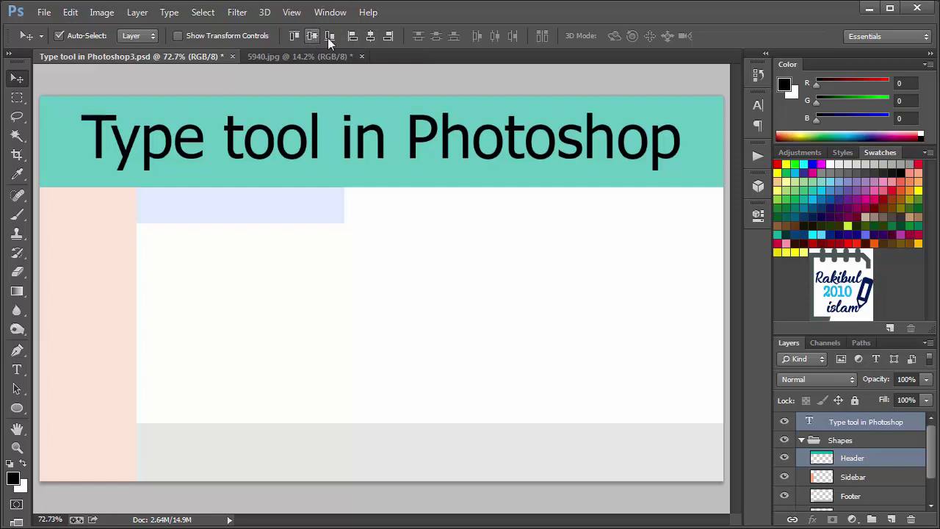
{"action": "left_click", "coordinate": [370, 36]}
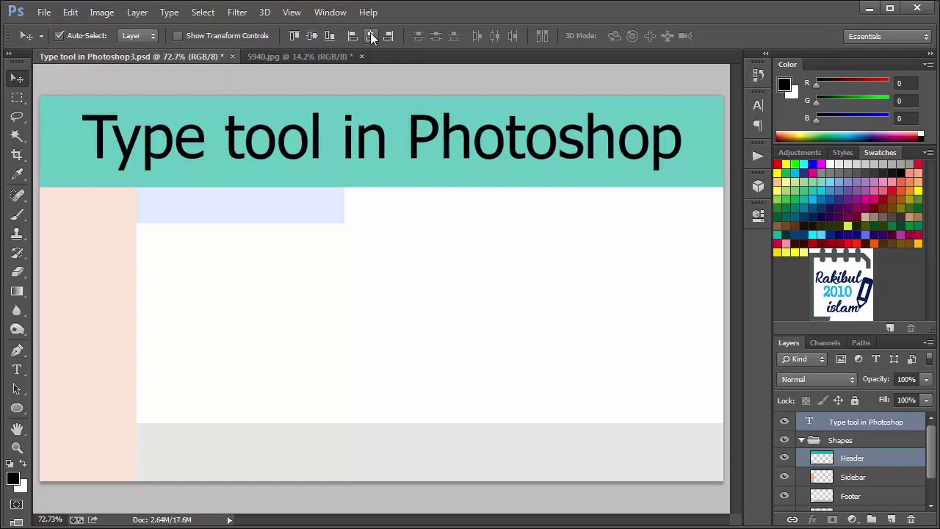
{"action": "left_click", "coordinate": [378, 273]}
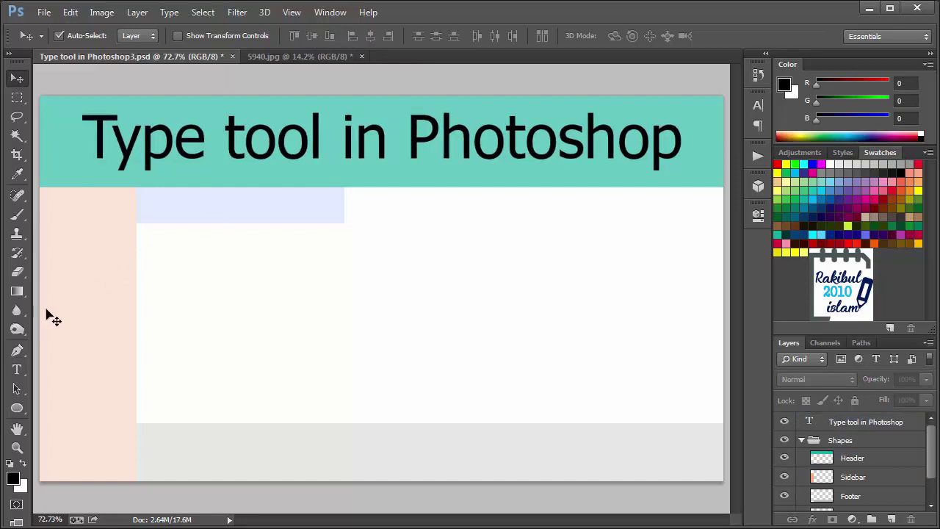
- Change the heading font from Tahoma to Times New Roman and commit the edit
{"action": "left_click", "coordinate": [16, 370]}
{"action": "left_click", "coordinate": [198, 144]}
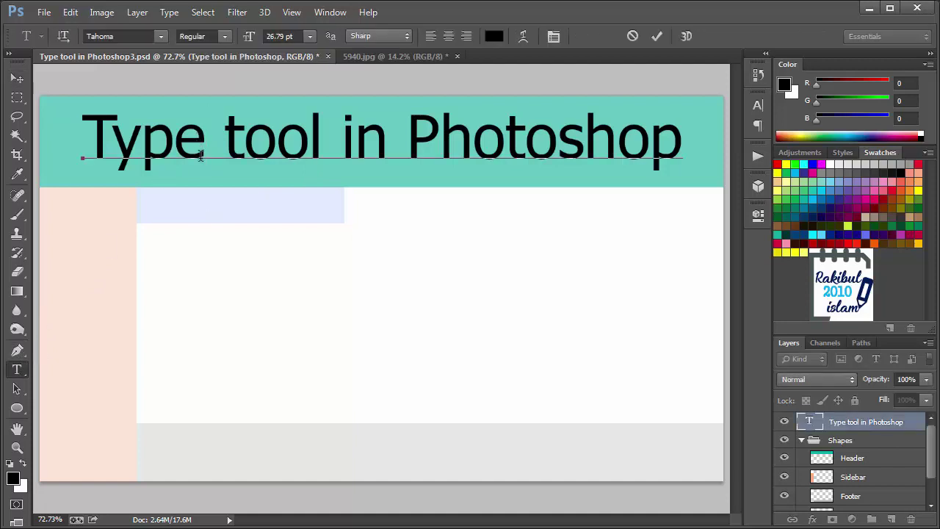
{"action": "key", "text": "ctrl+a"}
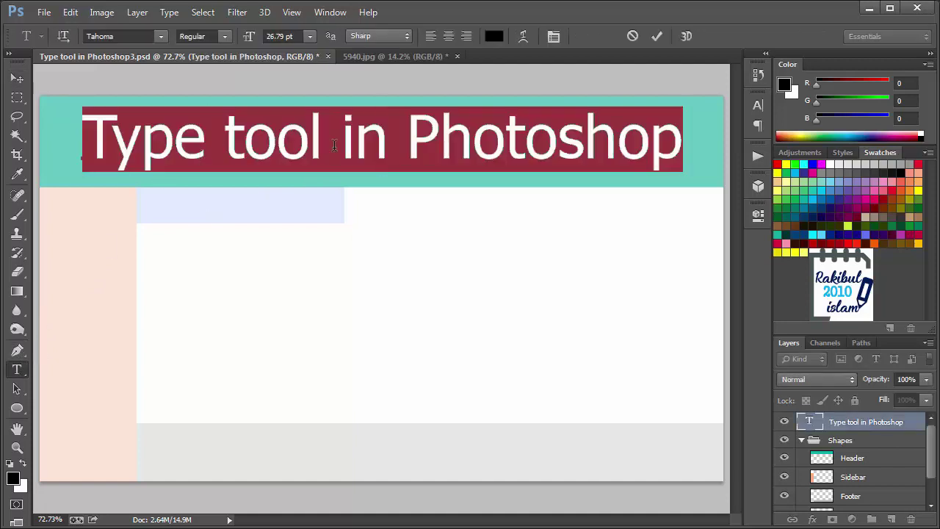
{"action": "left_click", "coordinate": [124, 36]}
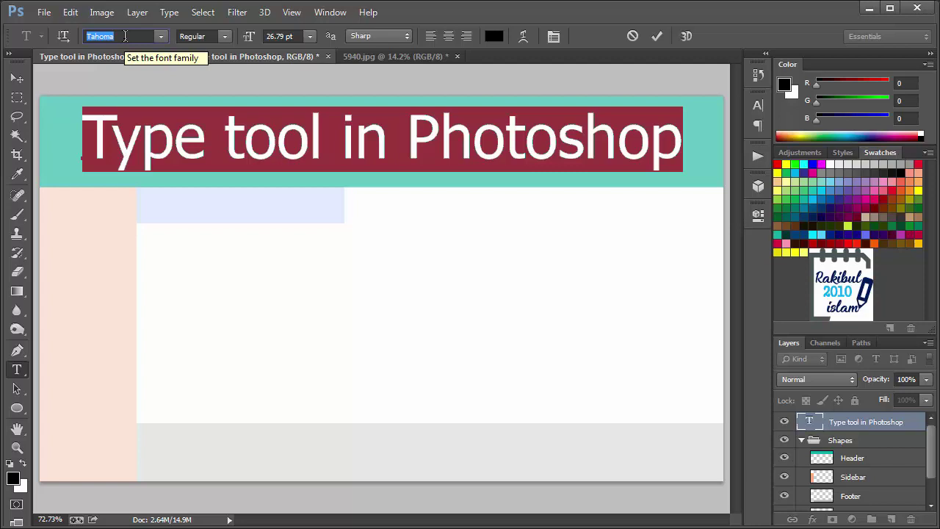
{"action": "type", "text": "Times"}
{"action": "key", "text": "Return"}
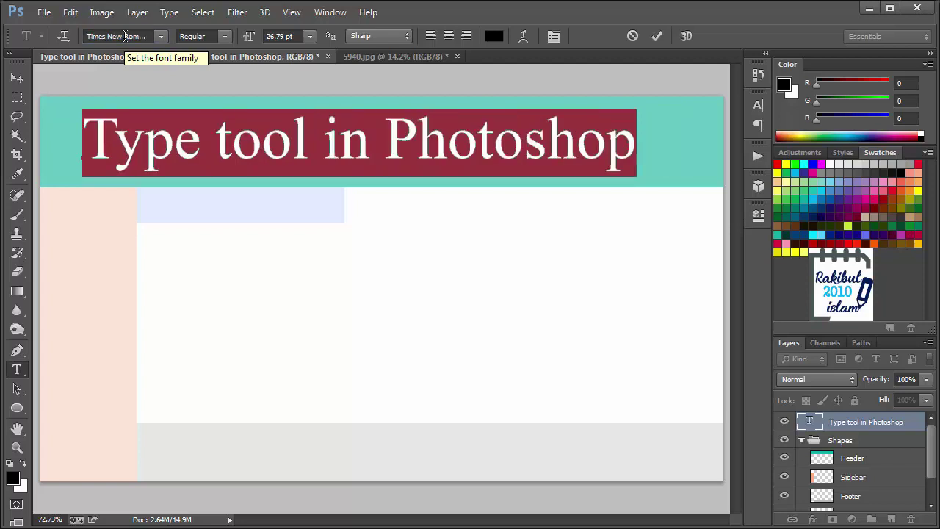
{"action": "left_click", "coordinate": [17, 78]}
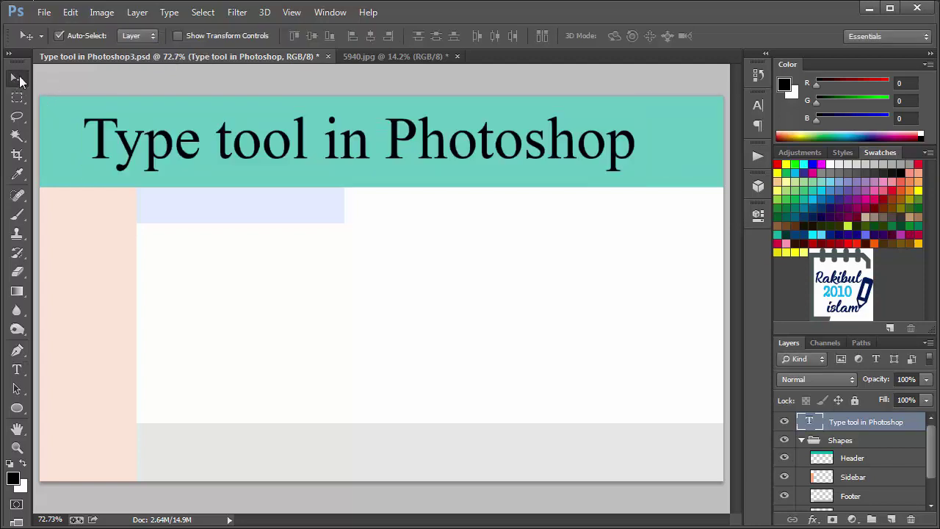
- Re-centre the Times New Roman title vertically and horizontally on the Header shape
{"action": "left_click", "coordinate": [845, 458], "text": "shift"}
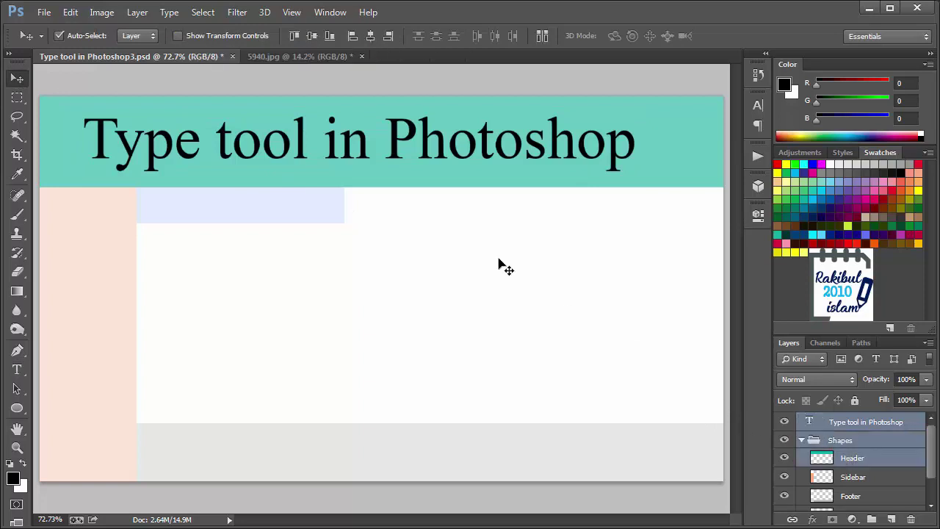
{"action": "left_click", "coordinate": [843, 439], "text": "ctrl"}
{"action": "left_click", "coordinate": [844, 457], "text": "ctrl"}
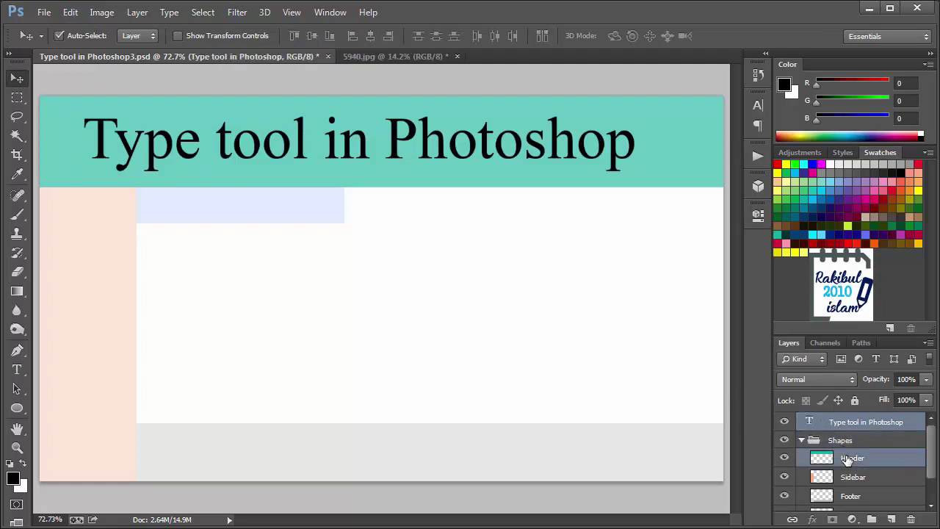
{"action": "left_click", "coordinate": [312, 36]}
{"action": "left_click", "coordinate": [370, 36]}
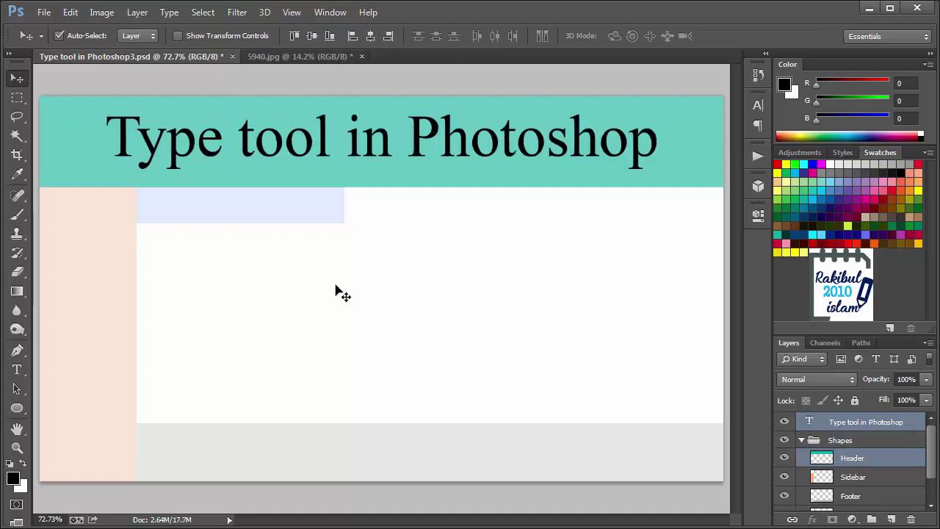
{"action": "left_click", "coordinate": [254, 224]}
{"action": "left_click", "coordinate": [17, 369]}
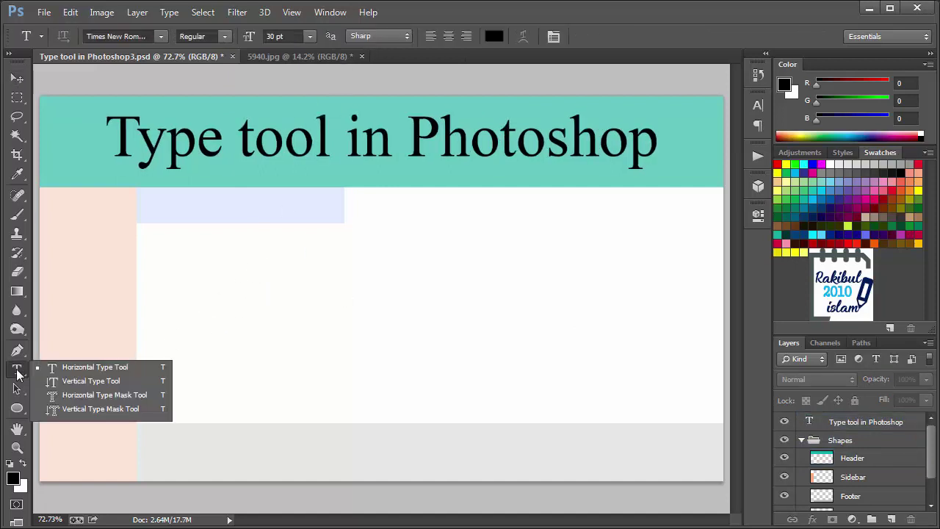
- Type 'RAND' as vertical text in the pink sidebar and select all of it
{"action": "left_click", "coordinate": [107, 382]}
{"action": "left_click", "coordinate": [81, 218]}
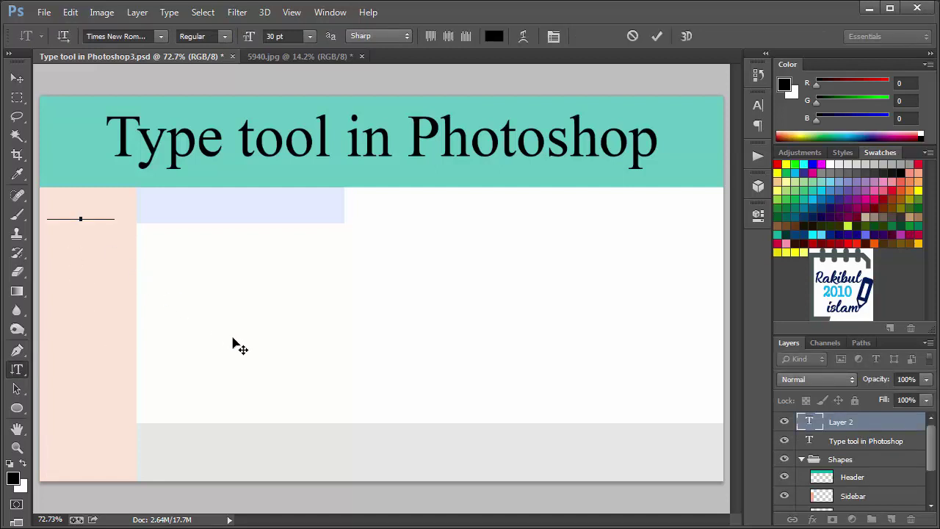
{"action": "type", "text": "RAND"}
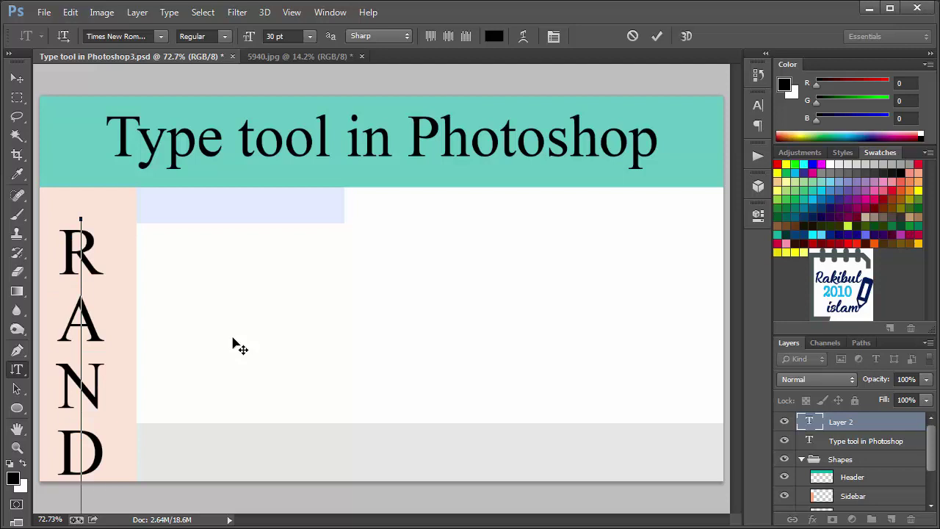
{"action": "key", "text": "ctrl"}
{"action": "key", "text": "ctrl"}
{"action": "key", "text": "ctrl+a"}
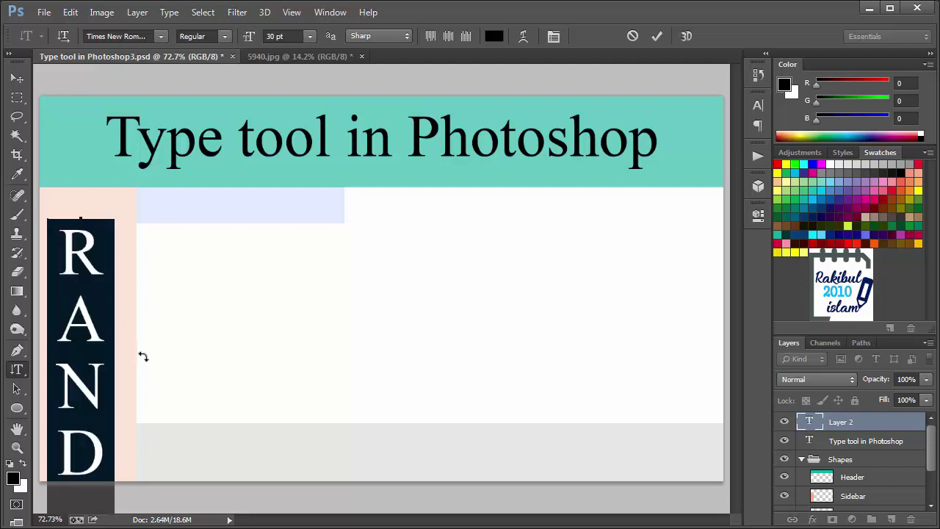
- Set the vertical sidebar text to 18 pt, after briefly trying 14 pt
{"action": "left_click", "coordinate": [309, 37]}
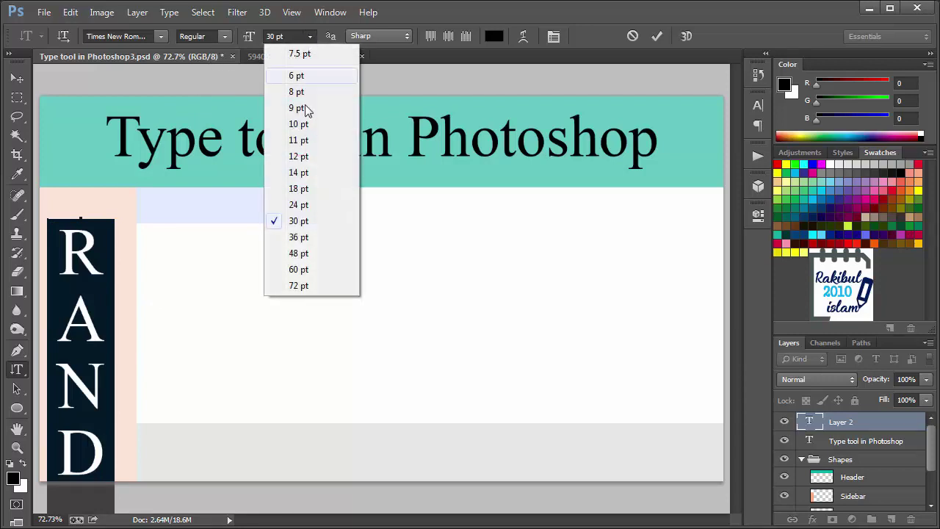
{"action": "left_click", "coordinate": [309, 172]}
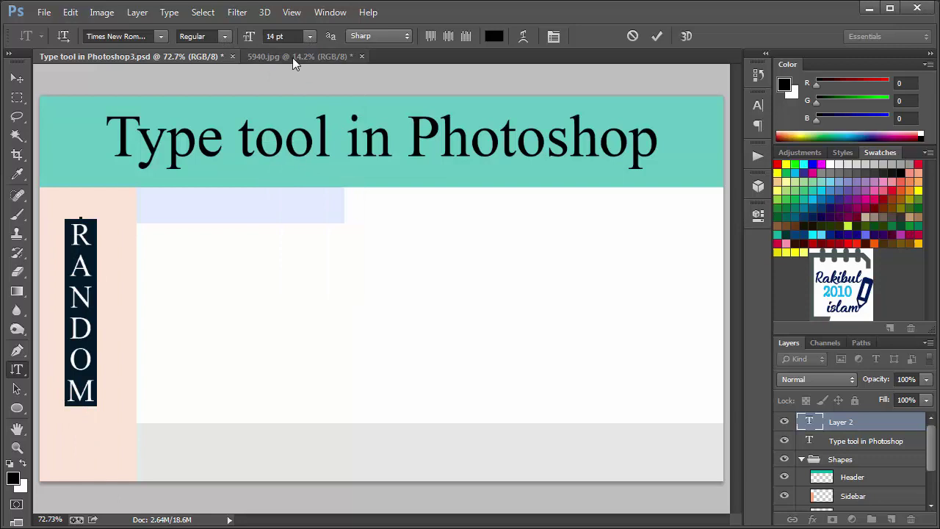
{"action": "scroll", "coordinate": [309, 37], "scroll_direction": "up", "scroll_amount": 2}
{"action": "left_click", "coordinate": [310, 36]}
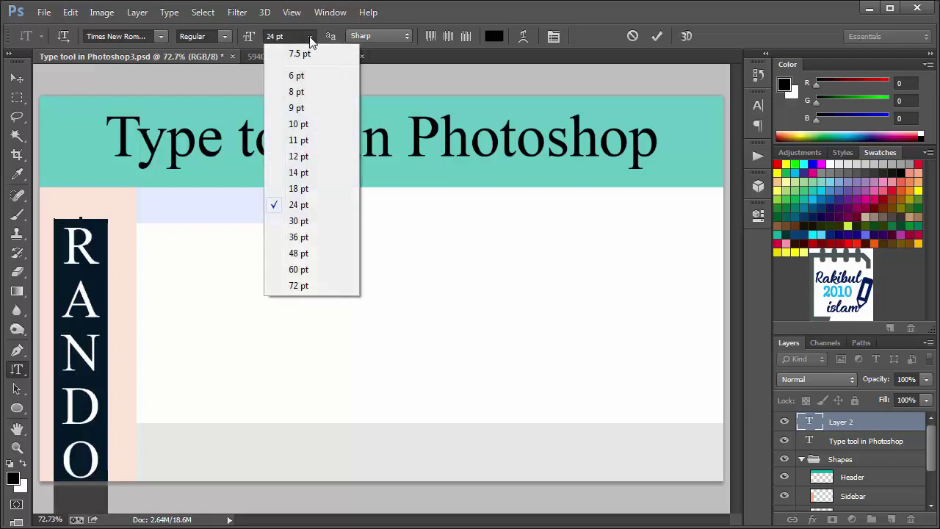
{"action": "left_click", "coordinate": [299, 189]}
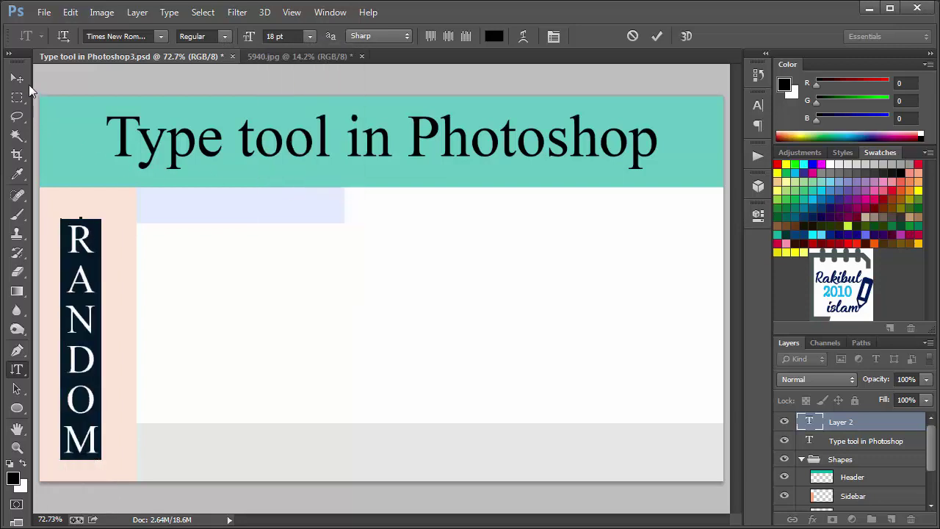
- Switch the sidebar text to Kozuka Gothic, colour it red and nudge it slightly upward
{"action": "left_click", "coordinate": [118, 36]}
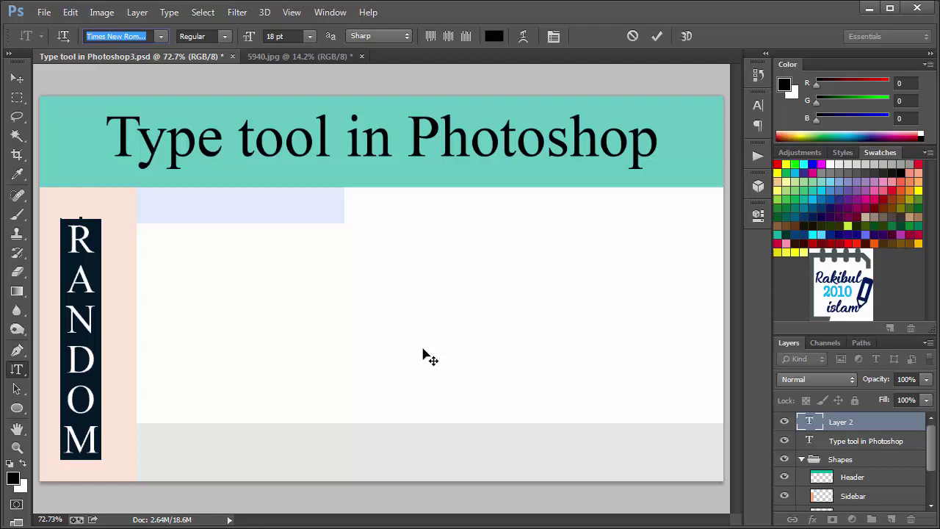
{"action": "type", "text": "Kozuka Gothic P"}
{"action": "key", "text": "Return"}
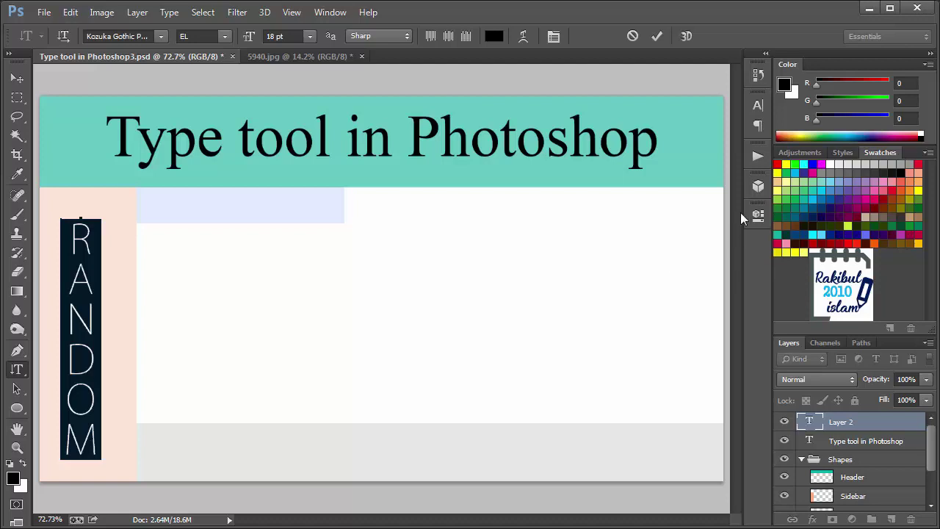
{"action": "left_click", "coordinate": [778, 163]}
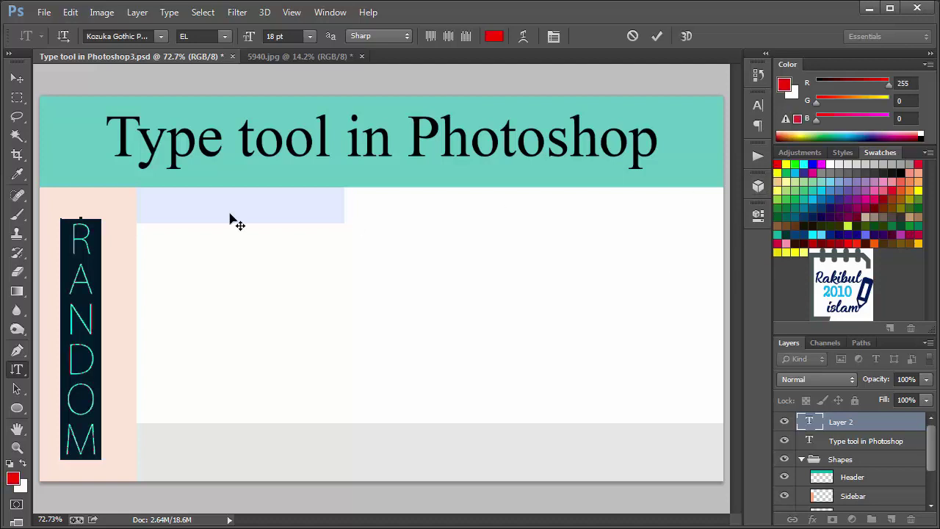
{"action": "left_click", "coordinate": [16, 79]}
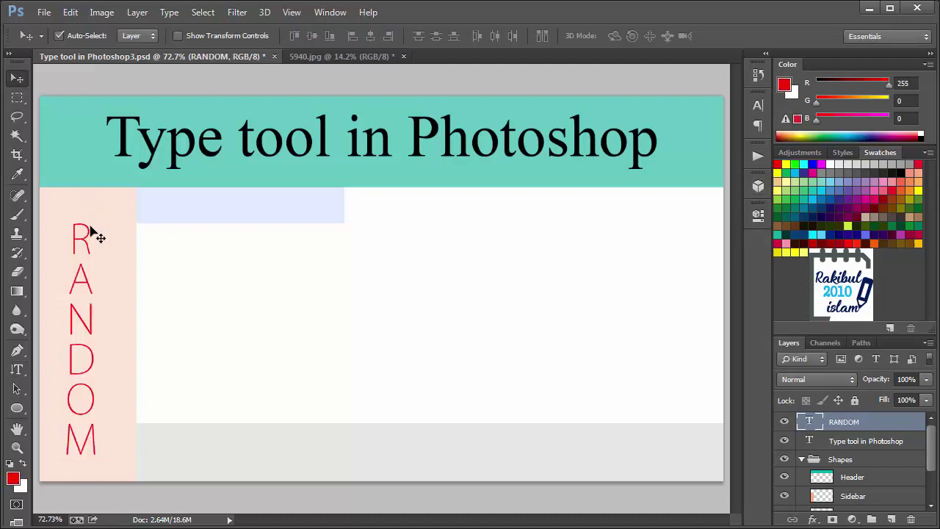
{"action": "left_click_drag", "start_coordinate": [83, 239], "coordinate": [84, 233]}
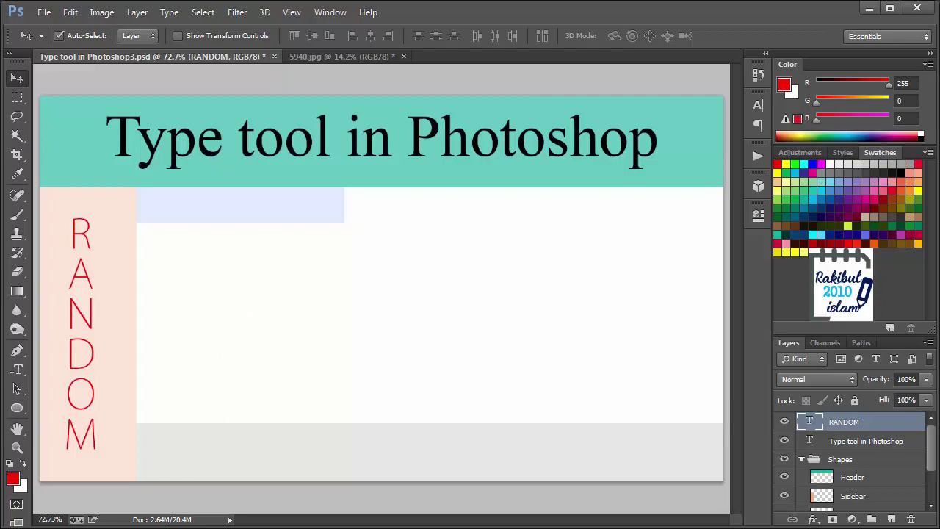
- Open Lorem ipsum.txt in Notepad and copy its whole Lorem Ipsum paragraph
{"action": "left_click", "coordinate": [868, 8]}
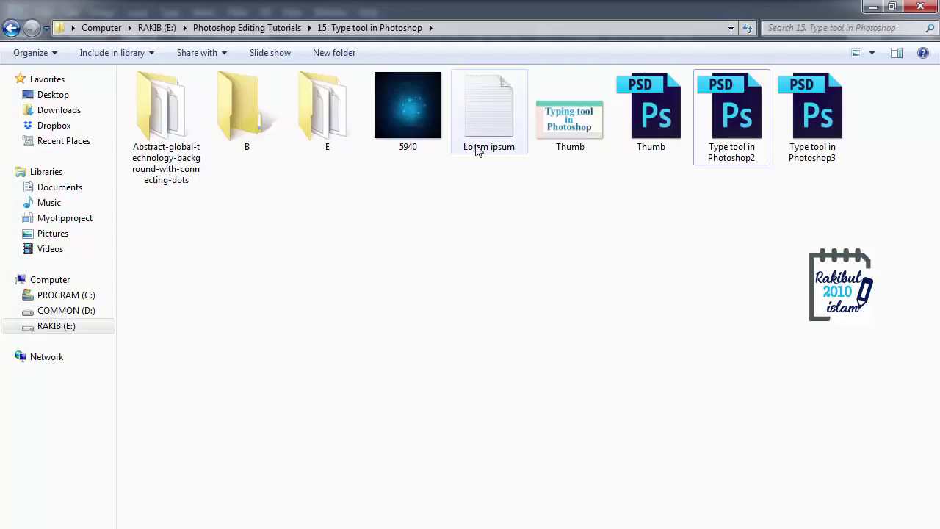
{"action": "double_click", "coordinate": [494, 126]}
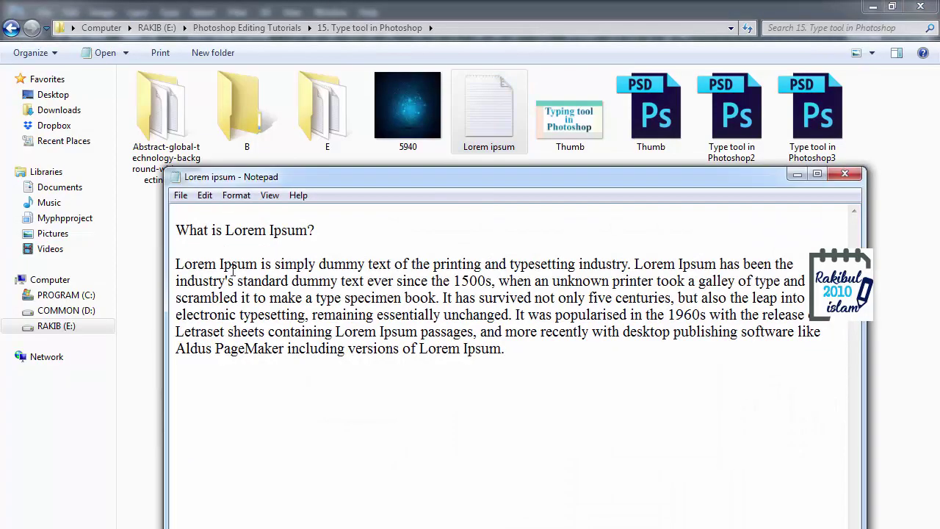
{"action": "left_click_drag", "start_coordinate": [174, 264], "coordinate": [552, 354]}
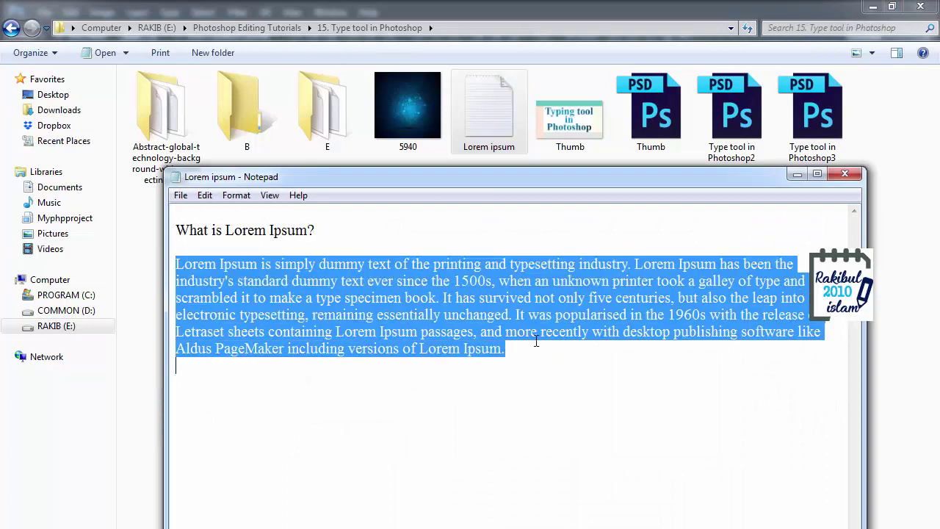
{"action": "right_click", "coordinate": [463, 278]}
{"action": "left_click", "coordinate": [497, 328]}
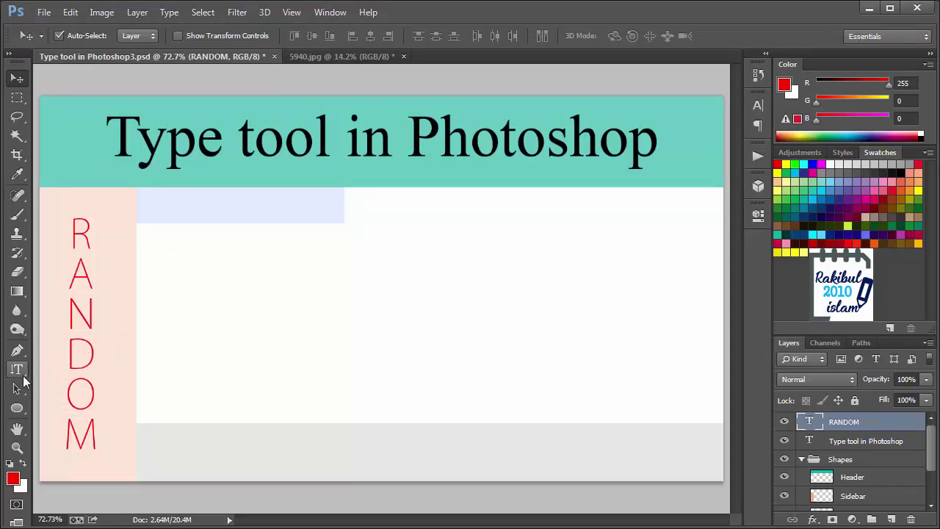
- Draw a paragraph text box across the white content area and paste the Lorem Ipsum text
{"action": "left_click", "coordinate": [18, 373]}
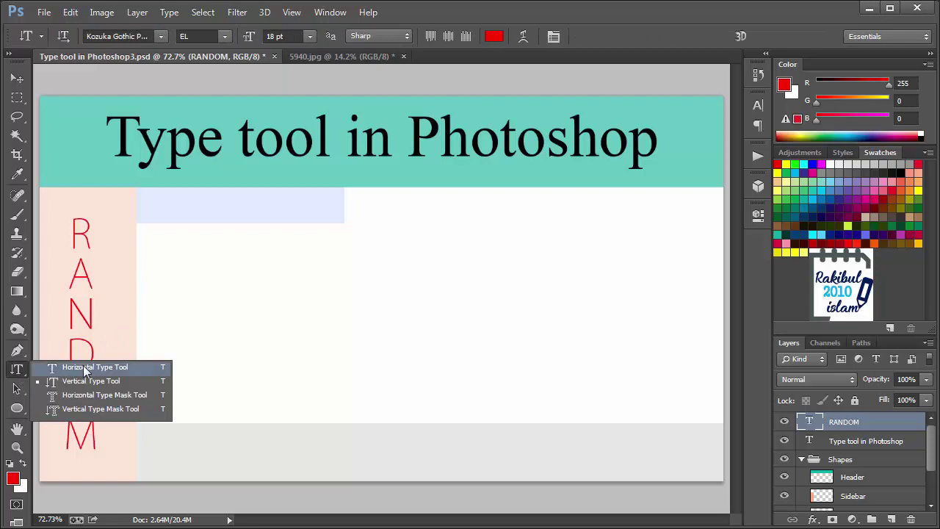
{"action": "left_click", "coordinate": [85, 367]}
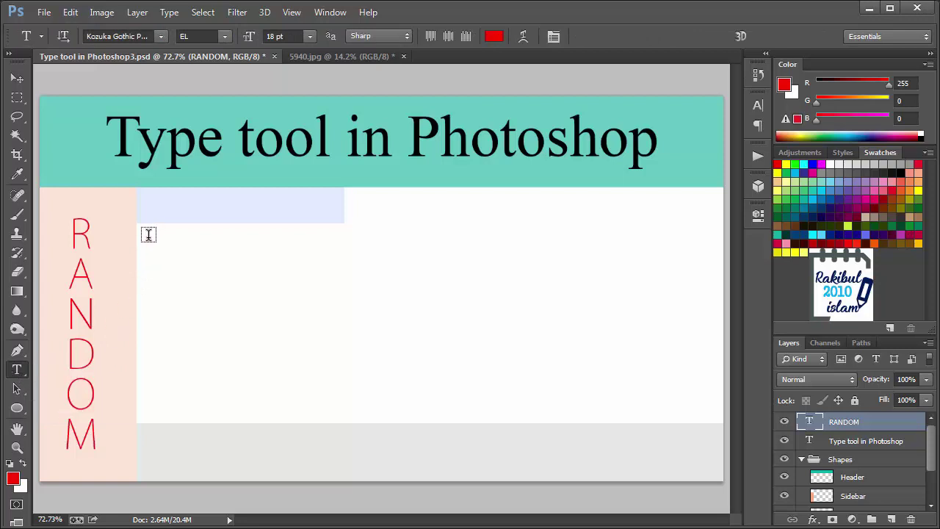
{"action": "left_click_drag", "start_coordinate": [149, 235], "coordinate": [697, 409]}
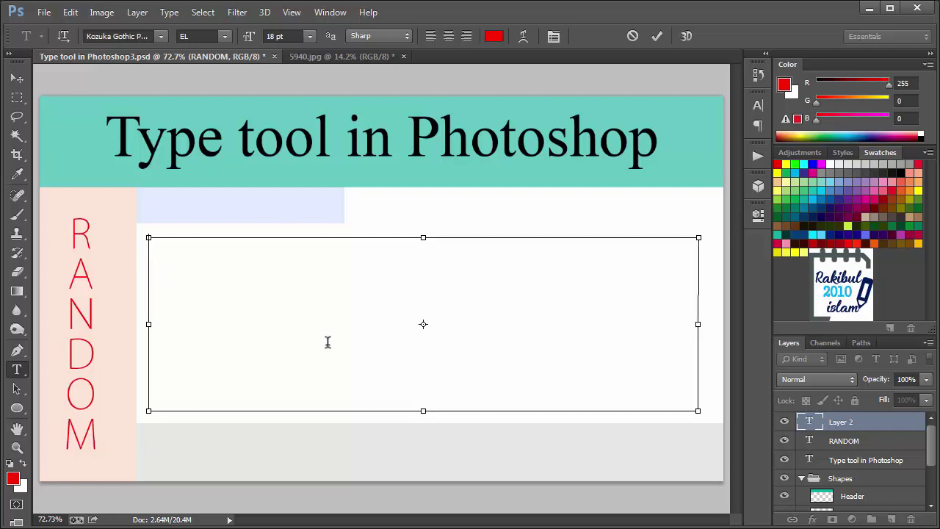
{"action": "key", "text": "ctrl+v"}
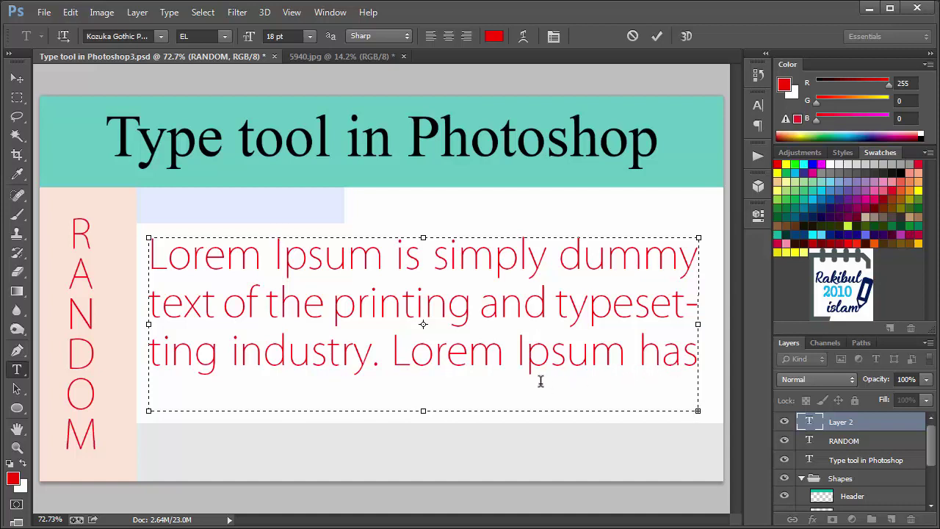
- Set the whole body paragraph to 7.5 pt Century
{"action": "key", "text": "ctrl+a"}
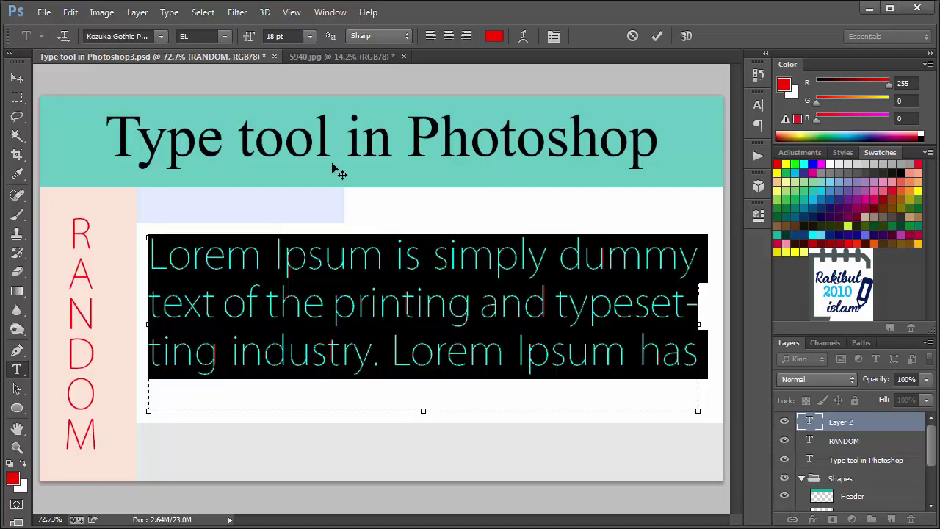
{"action": "left_click", "coordinate": [309, 36]}
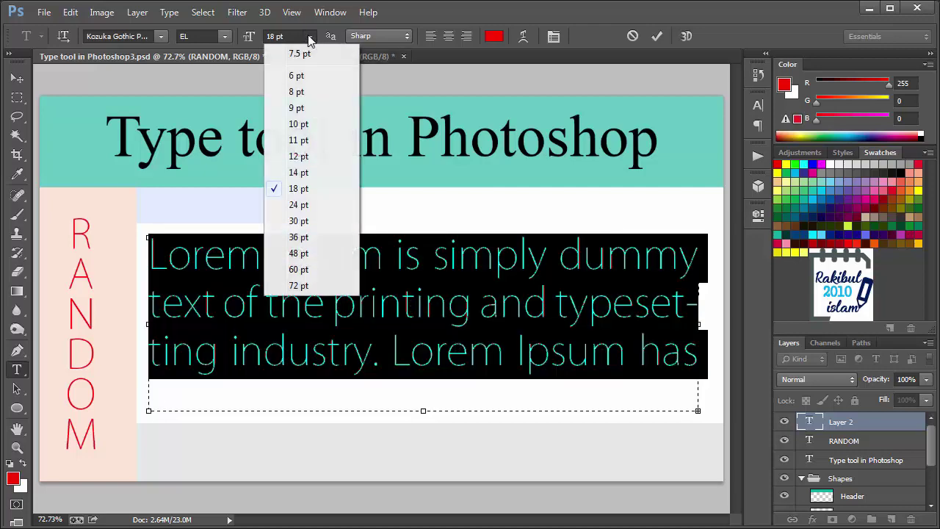
{"action": "left_click", "coordinate": [309, 127]}
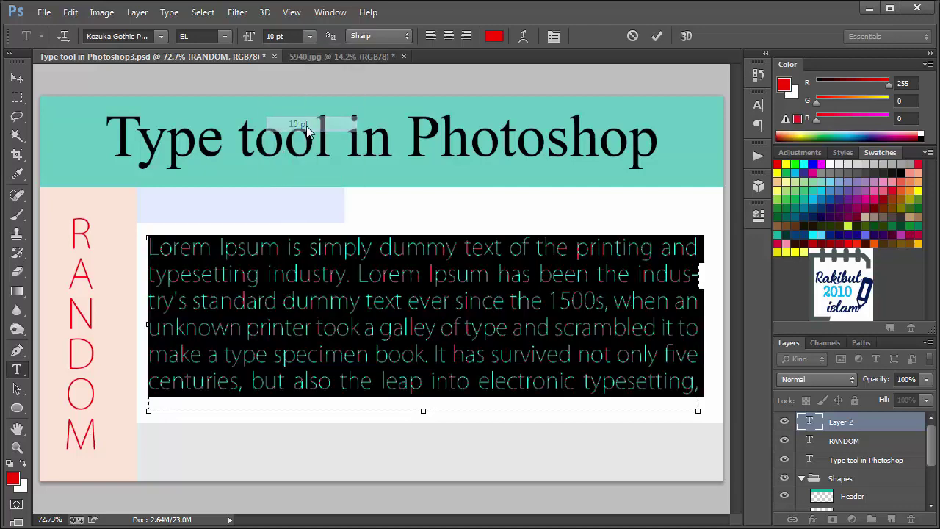
{"action": "scroll", "coordinate": [310, 37], "scroll_direction": "down", "scroll_amount": 2}
{"action": "left_click", "coordinate": [310, 36]}
{"action": "left_click", "coordinate": [303, 59]}
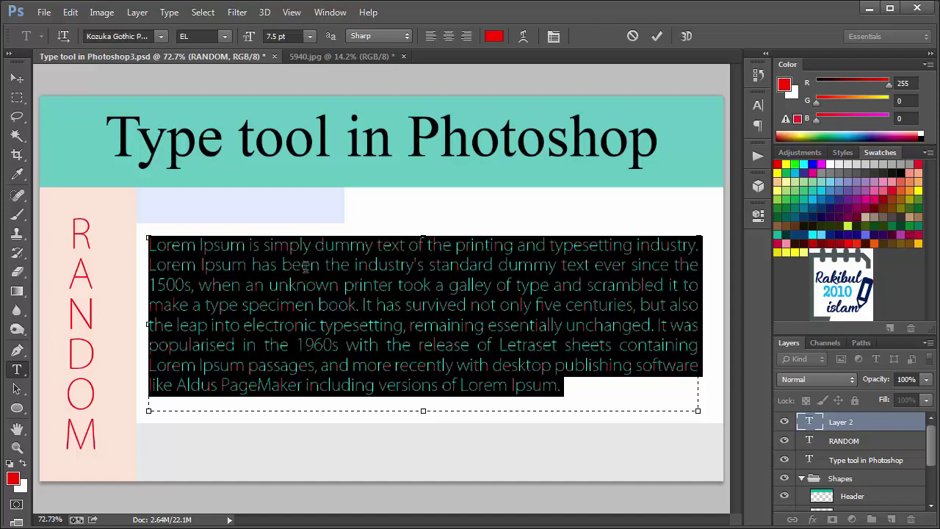
{"action": "left_click", "coordinate": [139, 34]}
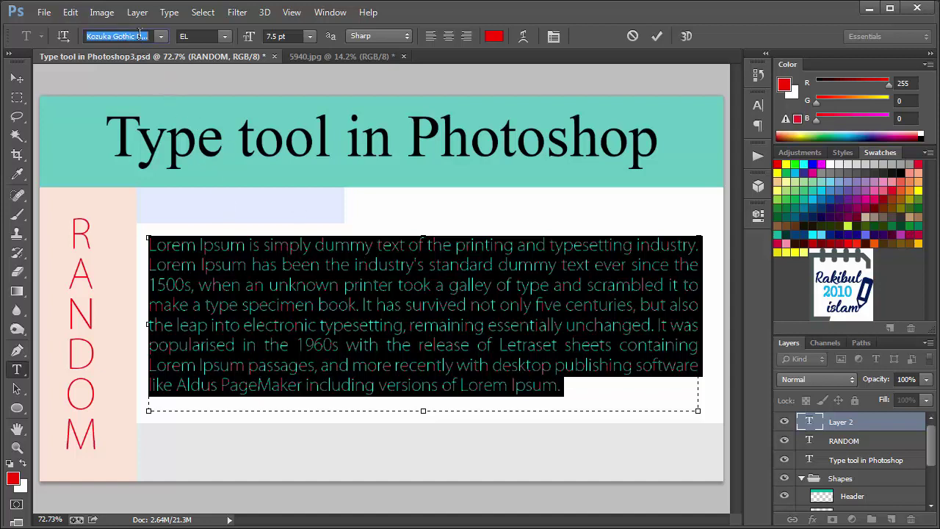
{"action": "type", "text": "Ce"}
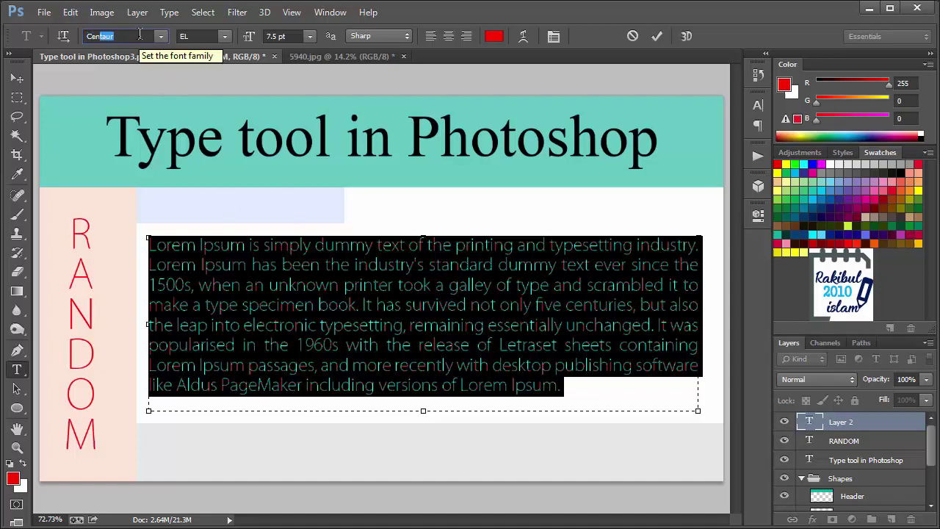
{"action": "type", "text": "ntu"}
{"action": "key", "text": "Return"}
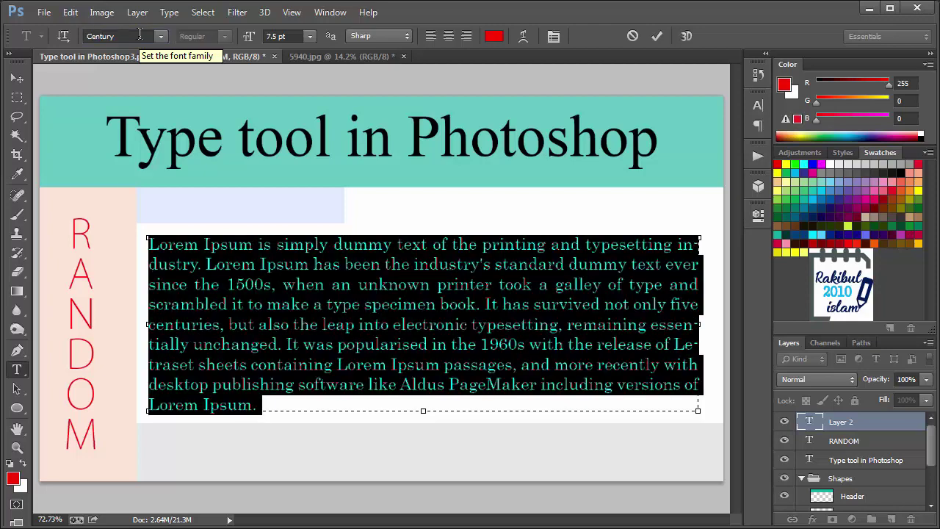
- Commit the edit, then reselect the paragraph and make its text black
{"action": "left_click", "coordinate": [24, 78]}
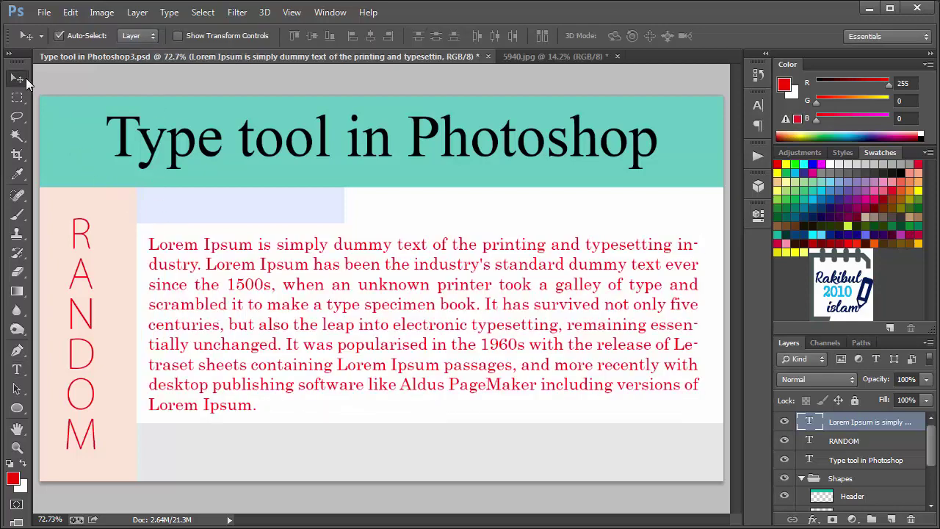
{"action": "left_click", "coordinate": [19, 369]}
{"action": "left_click", "coordinate": [270, 331]}
{"action": "key", "text": "ctrl+a"}
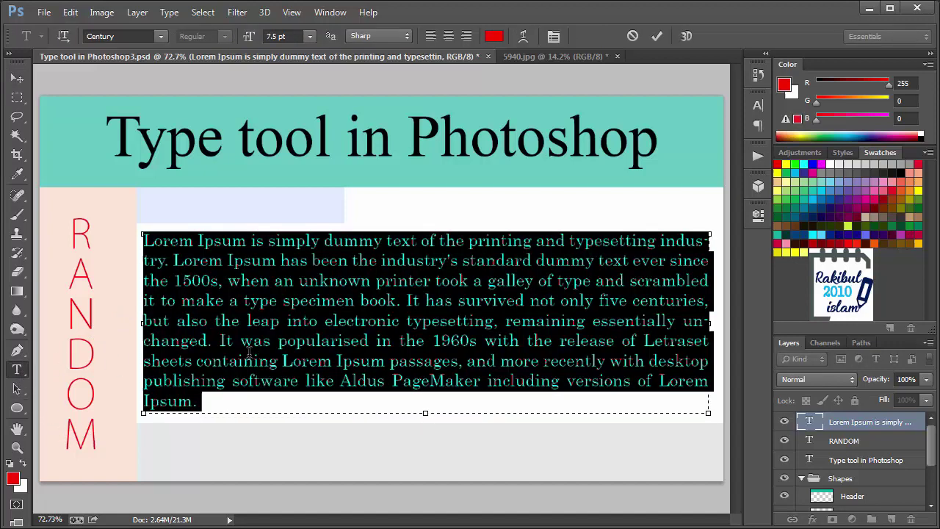
{"action": "left_click", "coordinate": [10, 465]}
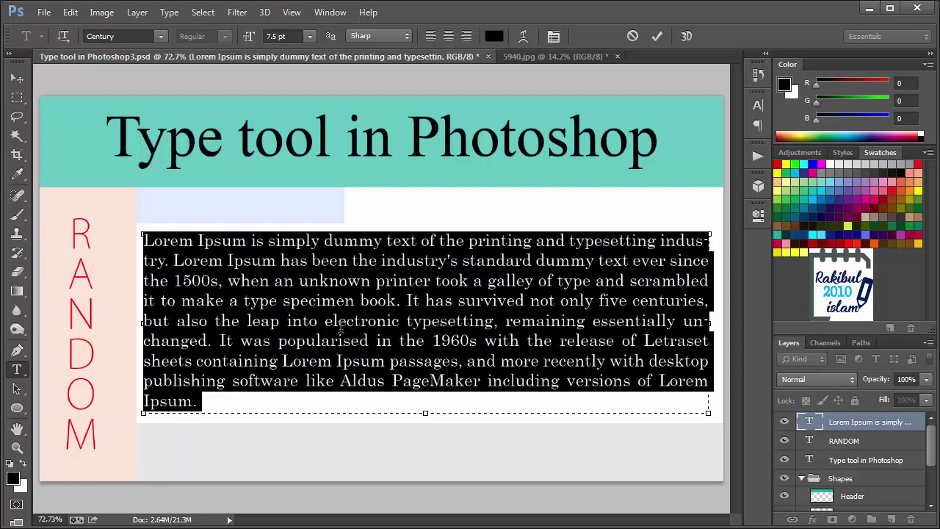
{"action": "left_click", "coordinate": [16, 83]}
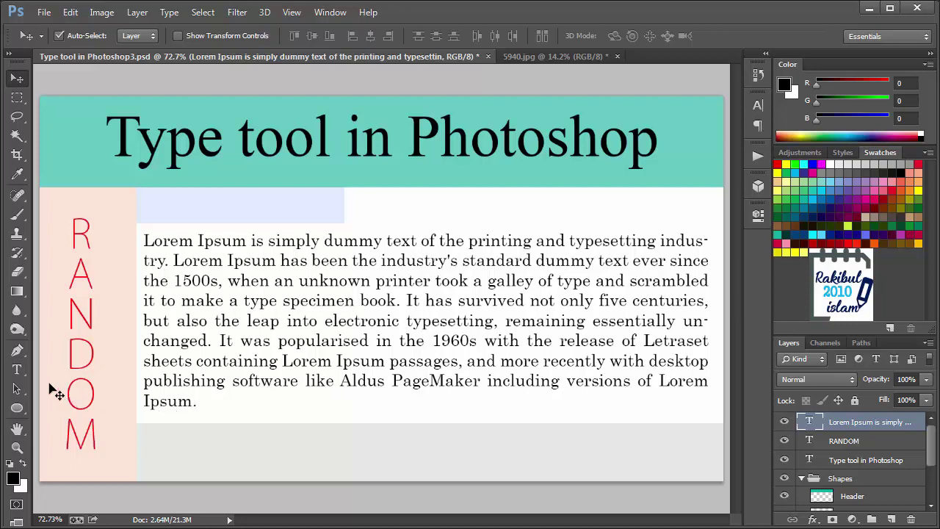
{"action": "left_click", "coordinate": [17, 369]}
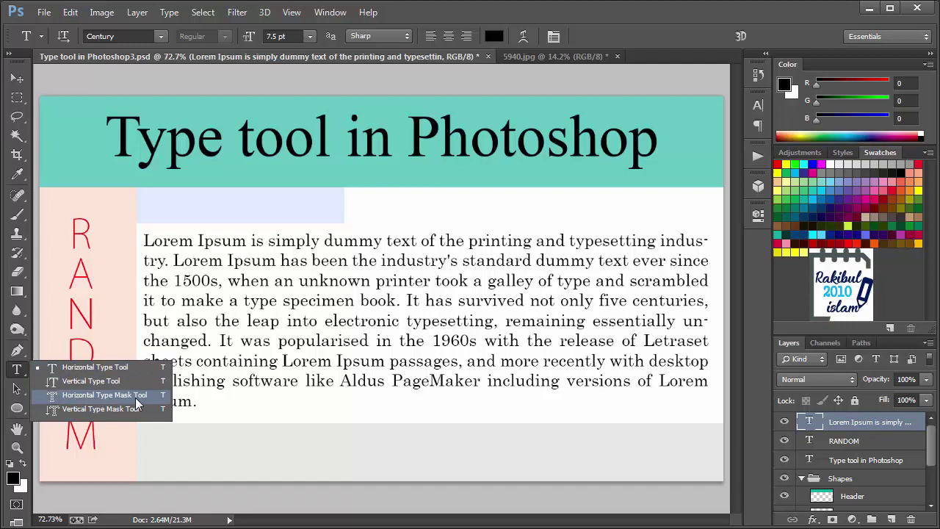
- Start a Horizontal Type Mask on 5940.jpg and type the Footer text at 60 pt
{"action": "left_click", "coordinate": [76, 400]}
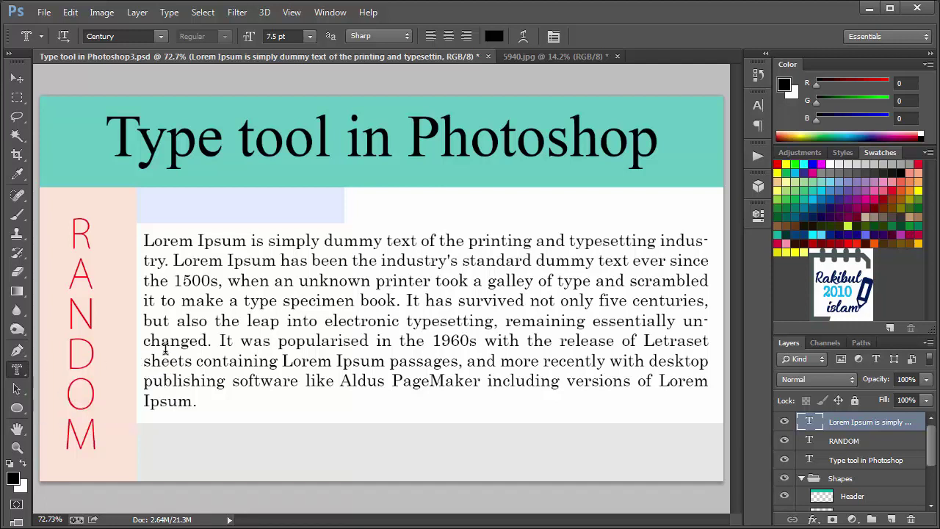
{"action": "left_click", "coordinate": [547, 58]}
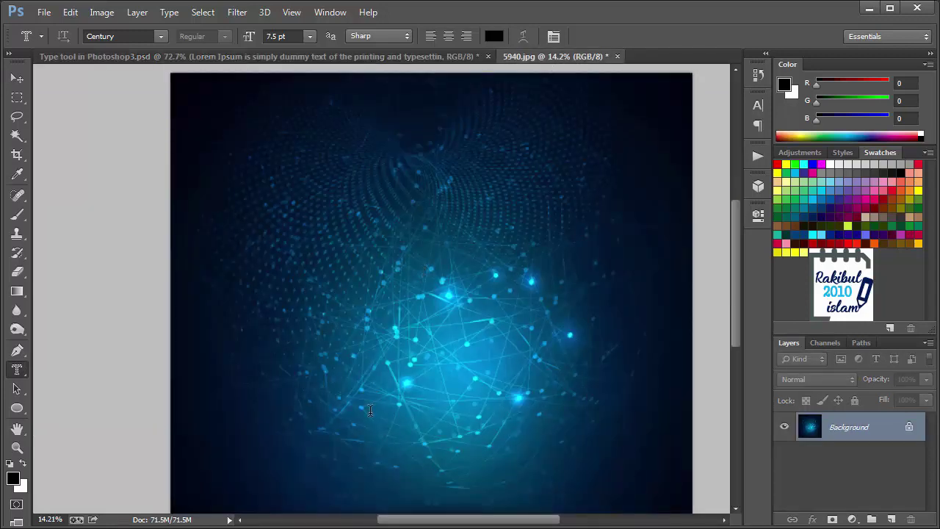
{"action": "left_click", "coordinate": [386, 353]}
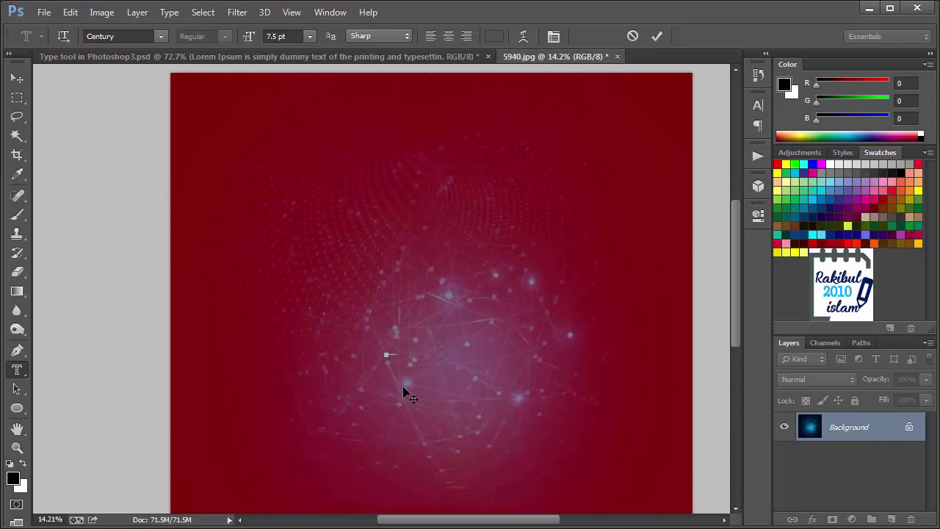
{"action": "type", "text": "Rakibul"}
{"action": "left_click", "coordinate": [310, 36]}
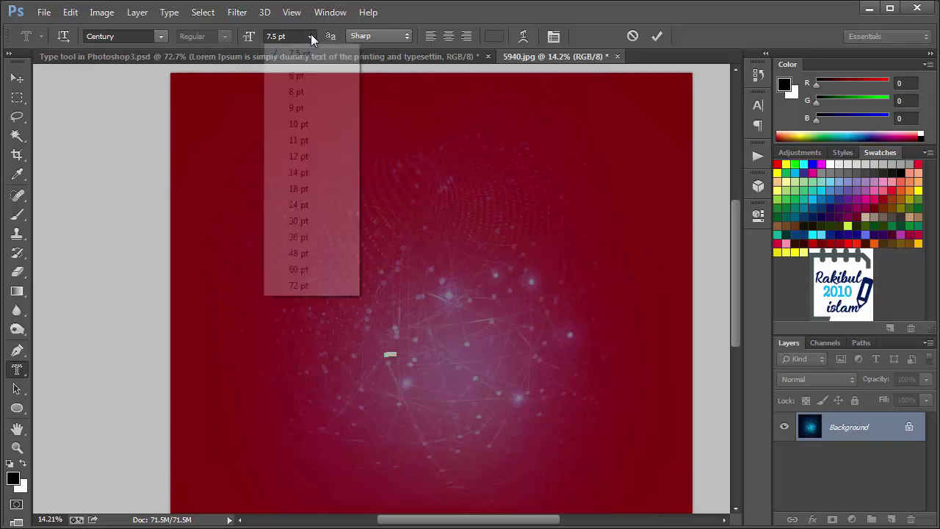
{"action": "left_click", "coordinate": [312, 271]}
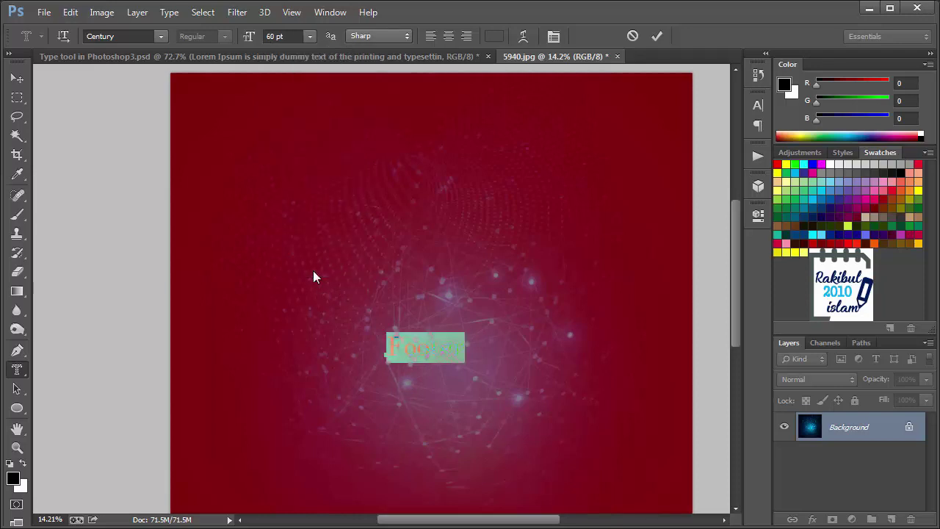
- Move the Footer mask lower and left on the image and commit it as a selection
{"action": "left_click", "coordinate": [437, 332]}
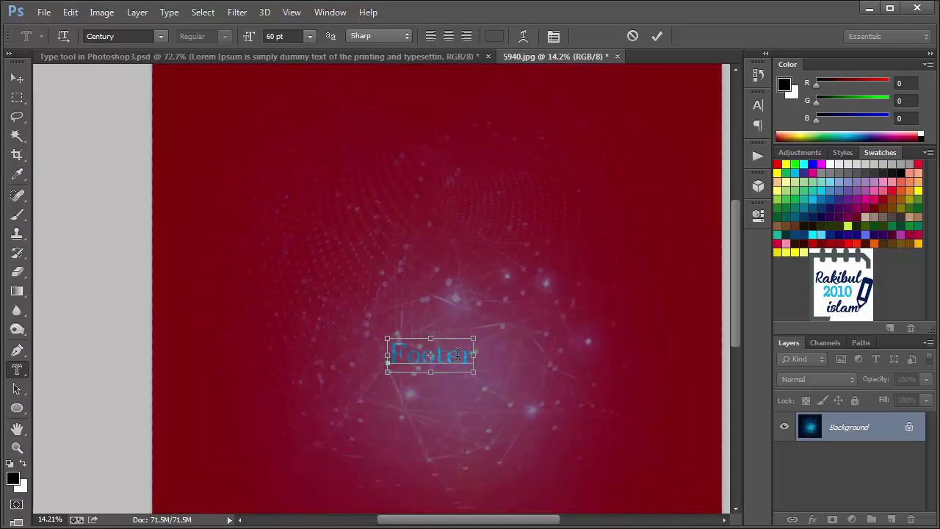
{"action": "key", "text": "ctrl+plus"}
{"action": "key", "text": "ctrl+plus"}
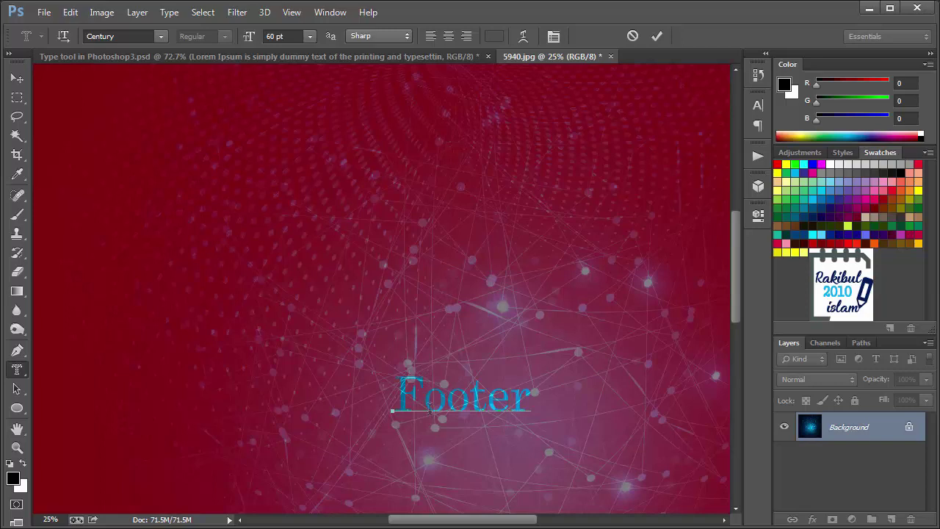
{"action": "key", "text": "ctrl"}
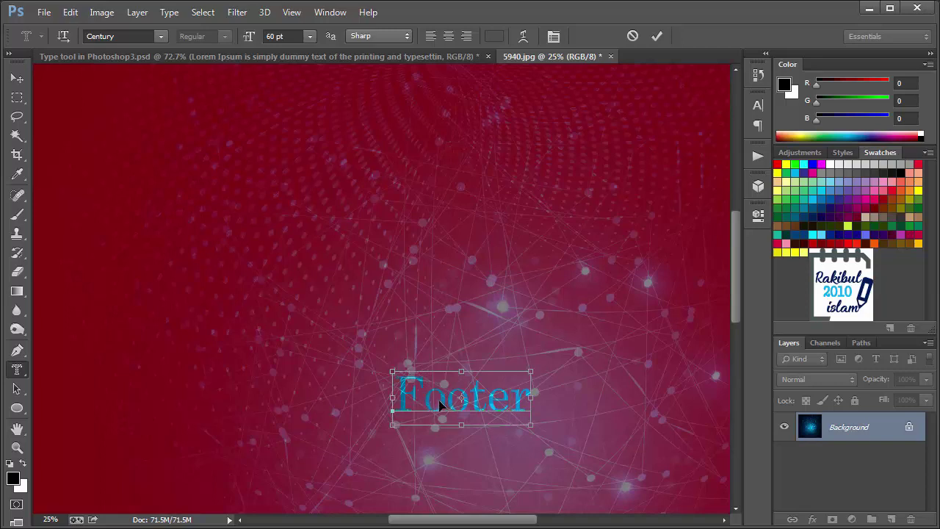
{"action": "left_click_drag", "start_coordinate": [445, 405], "coordinate": [511, 375]}
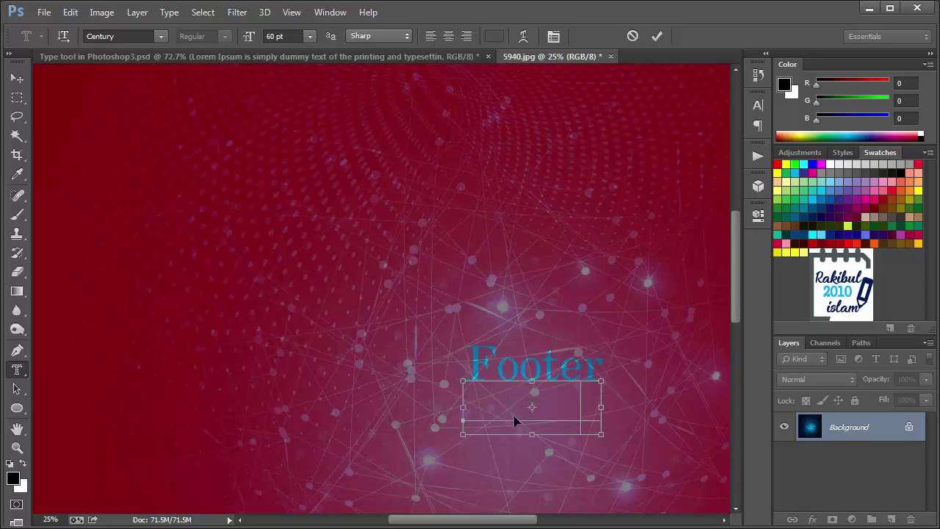
{"action": "left_click_drag", "start_coordinate": [513, 414], "coordinate": [401, 435]}
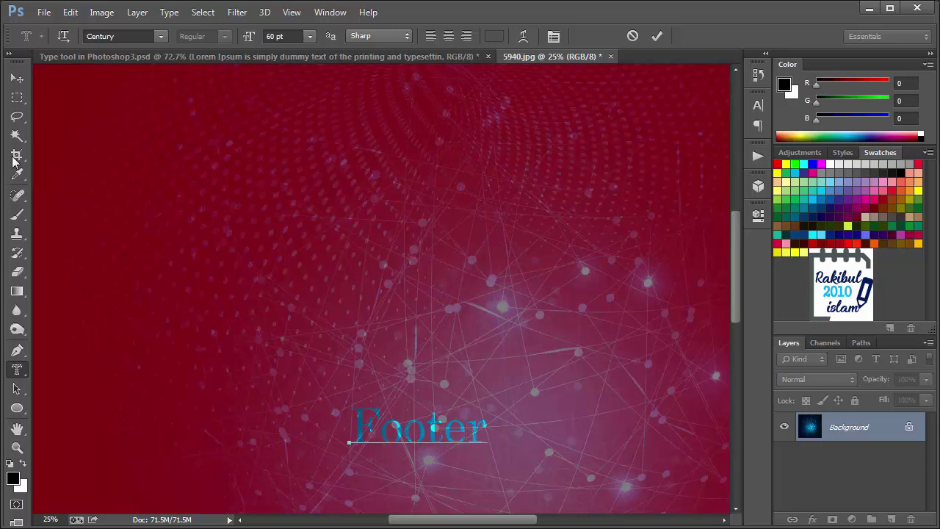
{"action": "left_click", "coordinate": [17, 79]}
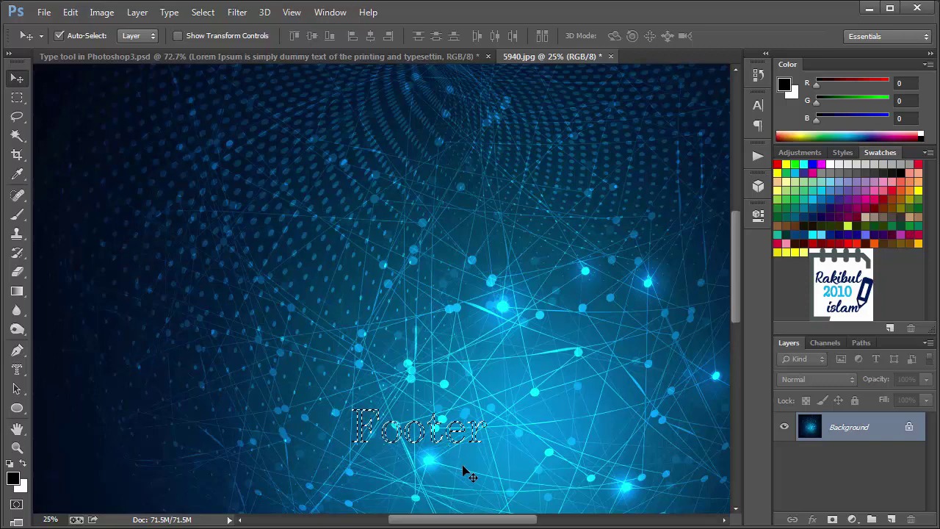
- Paste the image-filled Footer into the layout document and scale it down to about 48%
{"action": "scroll", "coordinate": [463, 467], "scroll_direction": "up", "scroll_amount": 2}
{"action": "scroll", "coordinate": [465, 468], "scroll_direction": "up", "scroll_amount": 1}
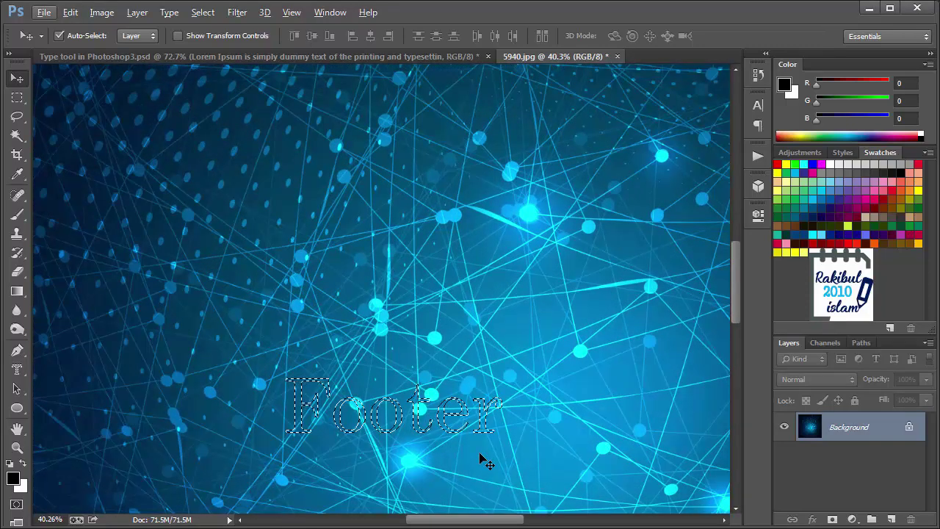
{"action": "left_click", "coordinate": [179, 57]}
{"action": "key", "text": "ctrl+v"}
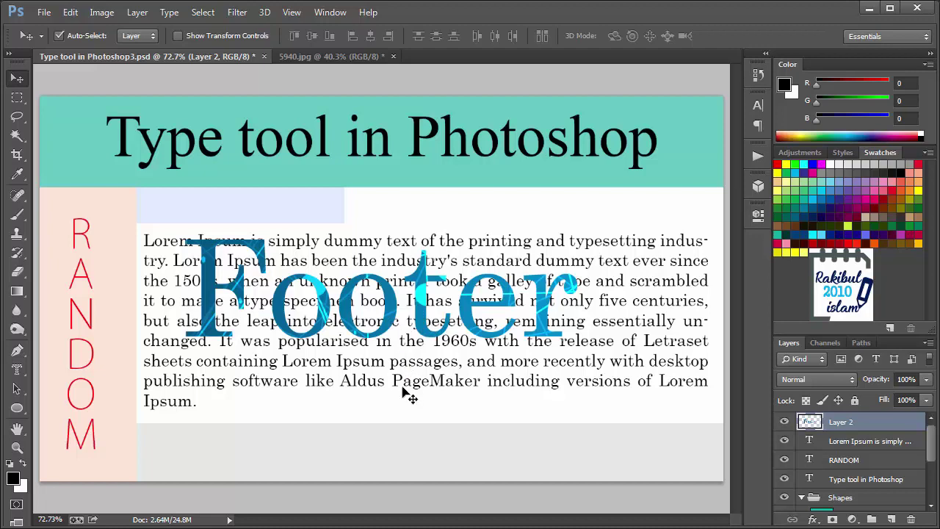
{"action": "key", "text": "ctrl+t"}
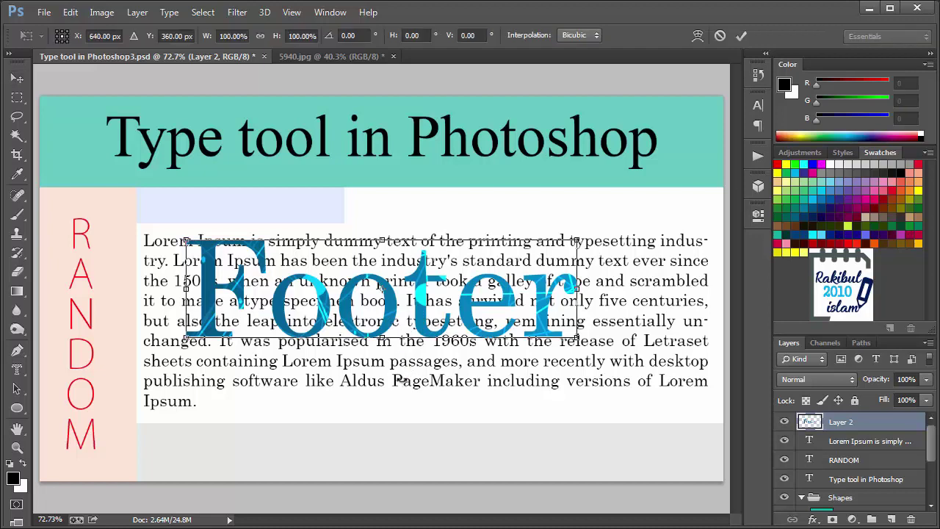
{"action": "left_click_drag", "start_coordinate": [575, 334], "coordinate": [676, 457]}
{"action": "key", "text": "Return"}
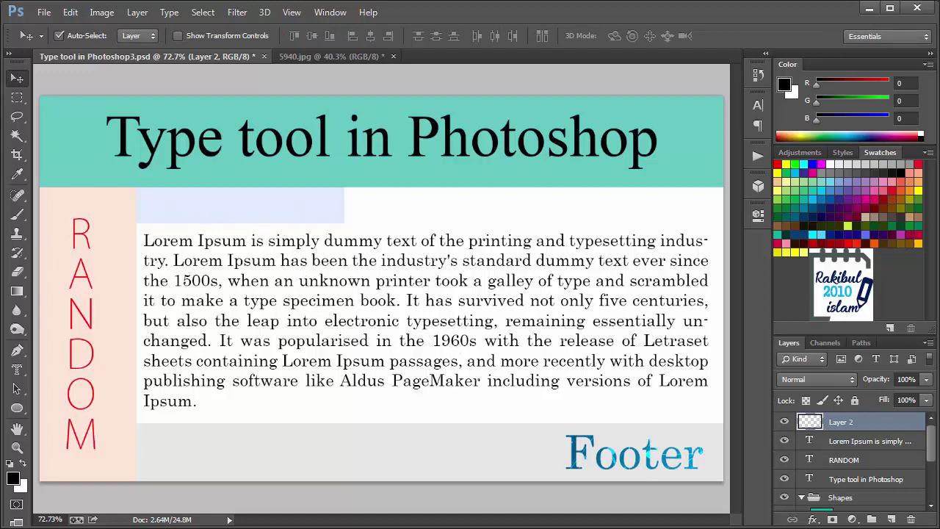
- Copy the line 'What is Lorem Ipsum?' from the Notepad notes
{"action": "key", "text": "alt+Tab"}
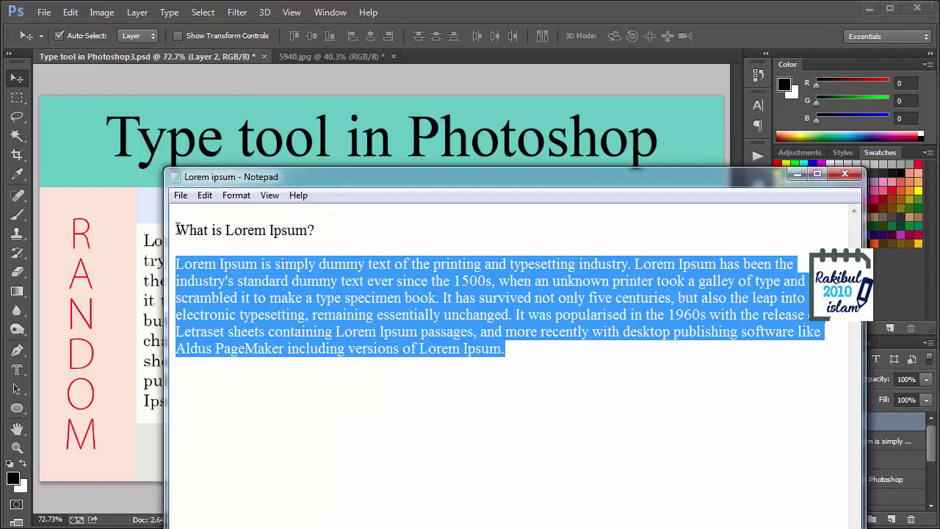
{"action": "left_click_drag", "start_coordinate": [176, 229], "coordinate": [316, 230]}
{"action": "right_click", "coordinate": [300, 230]}
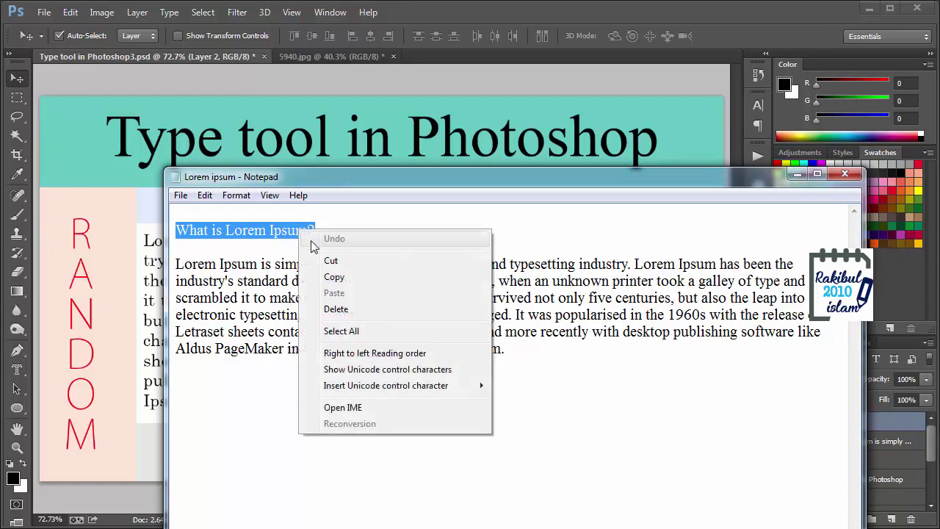
{"action": "left_click", "coordinate": [332, 279]}
{"action": "left_click", "coordinate": [795, 173]}
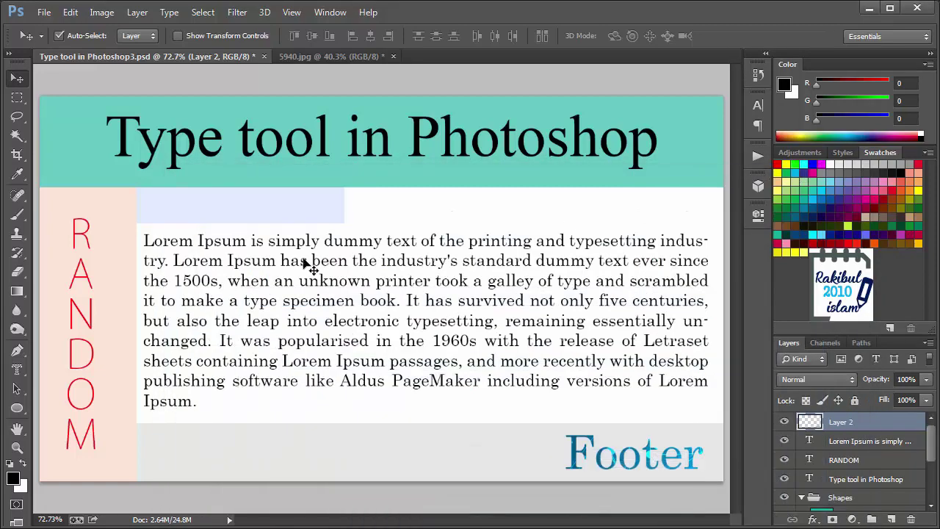
- Paste the heading as horizontal text above the paragraph, set to 8 pt Tahoma
{"action": "left_click", "coordinate": [17, 369]}
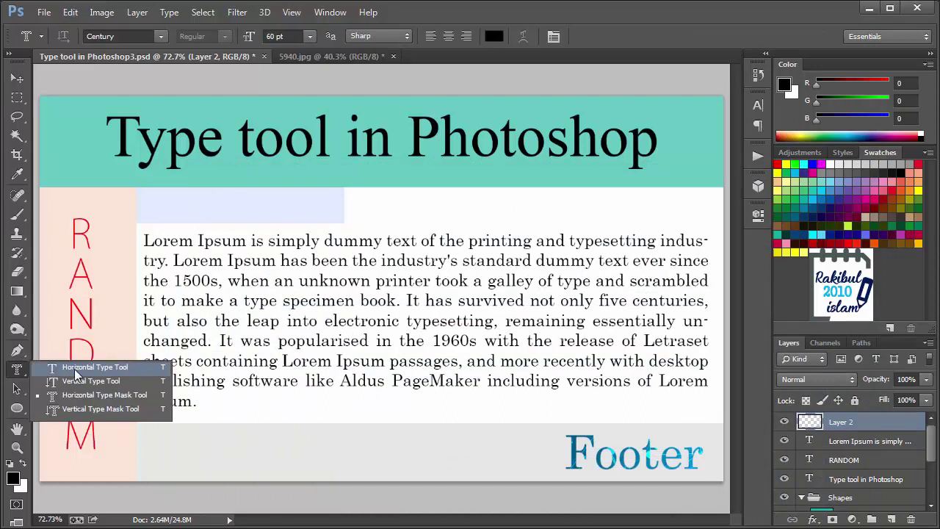
{"action": "left_click", "coordinate": [75, 370]}
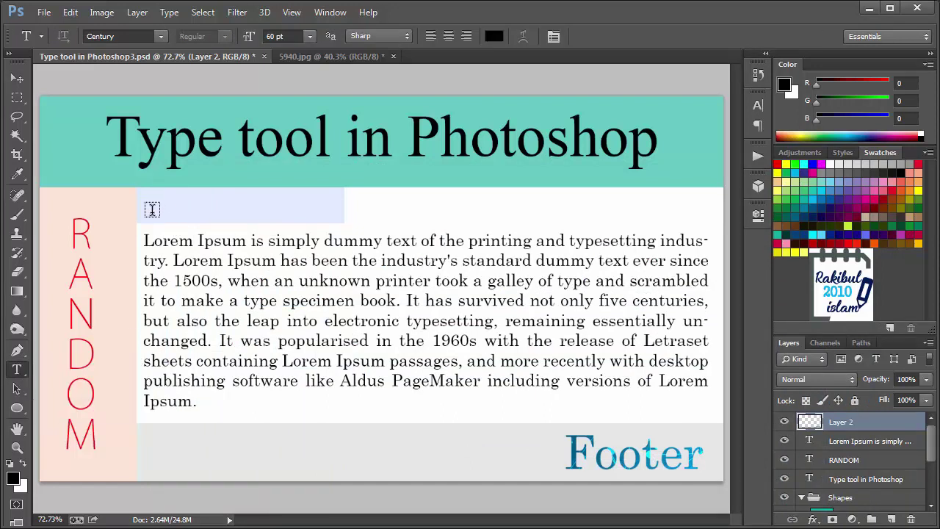
{"action": "left_click", "coordinate": [152, 210]}
{"action": "key", "text": "ctrl+v"}
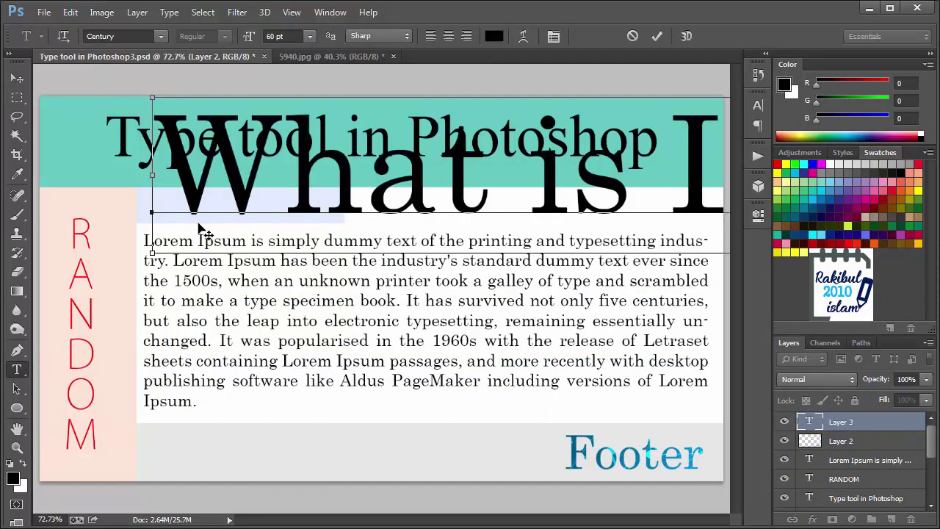
{"action": "key", "text": "ctrl+a"}
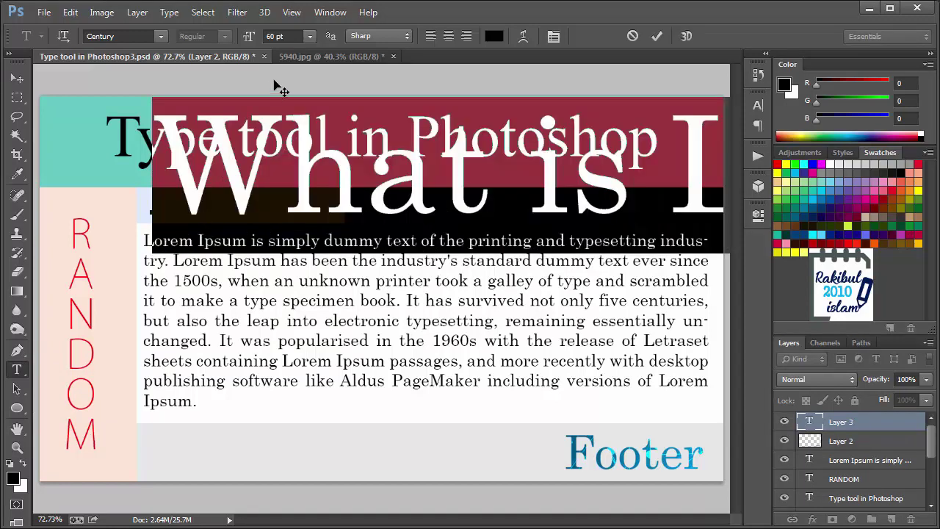
{"action": "left_click", "coordinate": [310, 36]}
{"action": "left_click", "coordinate": [304, 97]}
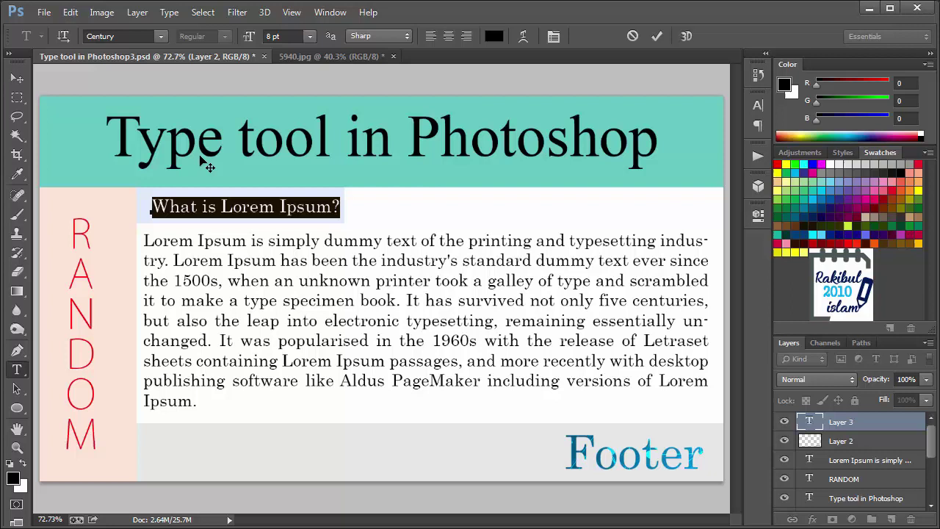
{"action": "left_click", "coordinate": [118, 37]}
{"action": "type", "text": "Tahoma"}
{"action": "key", "text": "Return"}
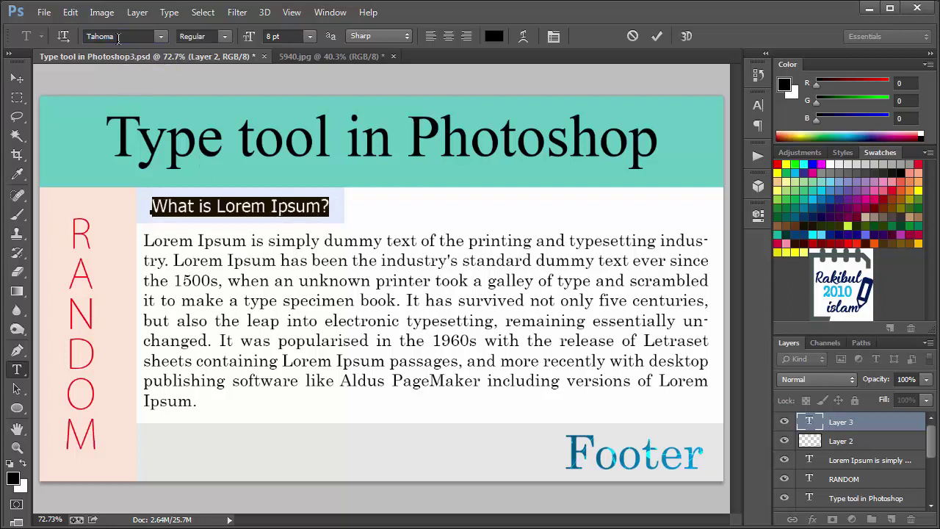
- Load the heading's letter-shaped selection, hide the text layer, and add a new empty layer
{"action": "left_click", "coordinate": [17, 79]}
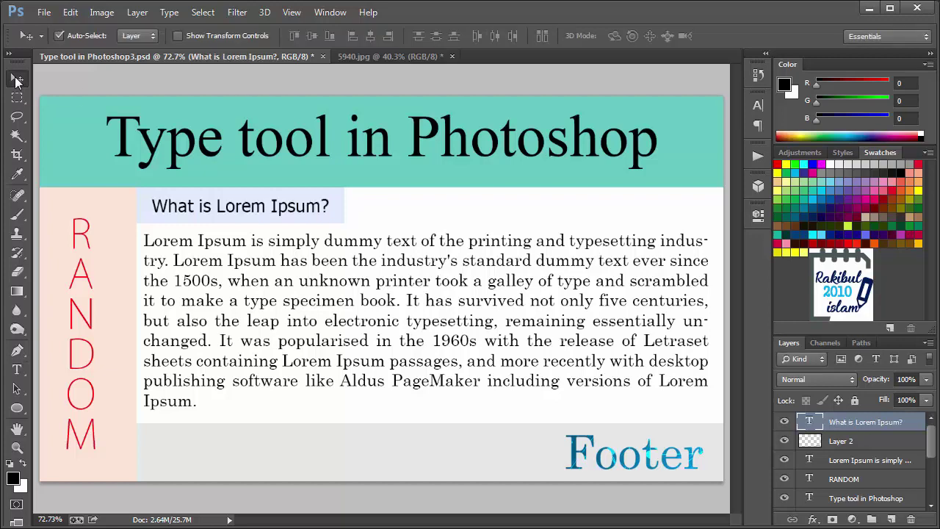
{"action": "scroll", "coordinate": [231, 182], "scroll_direction": "up", "scroll_amount": 1}
{"action": "scroll", "coordinate": [231, 182], "scroll_direction": "up", "scroll_amount": 1}
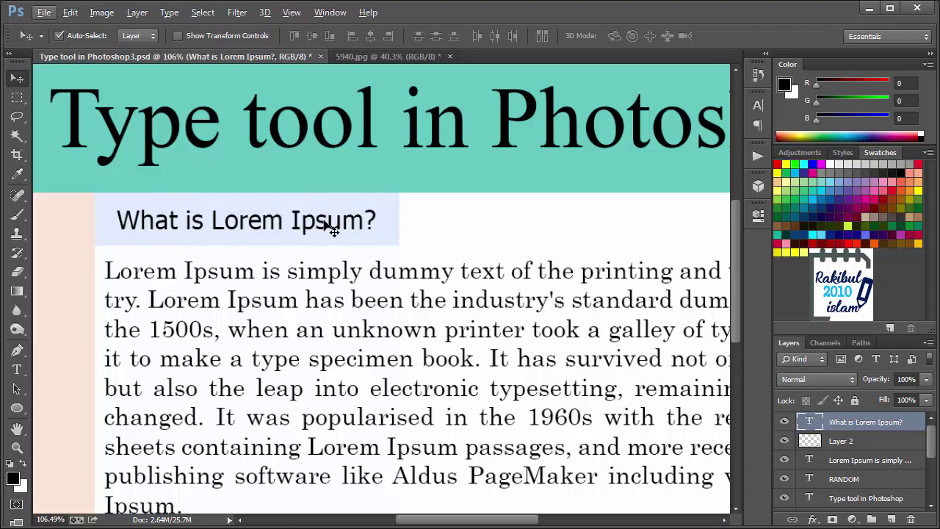
{"action": "left_click", "coordinate": [809, 421], "text": "ctrl"}
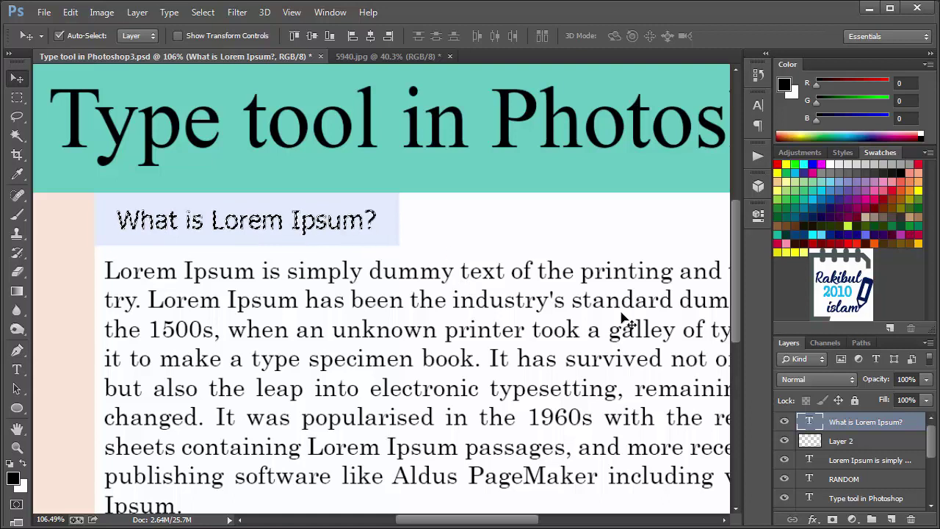
{"action": "left_click", "coordinate": [784, 422]}
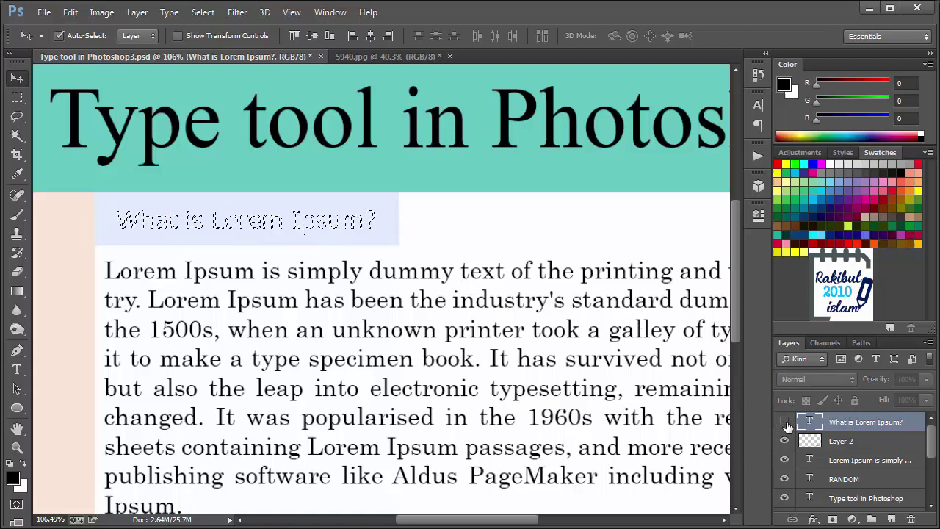
{"action": "left_click", "coordinate": [891, 519]}
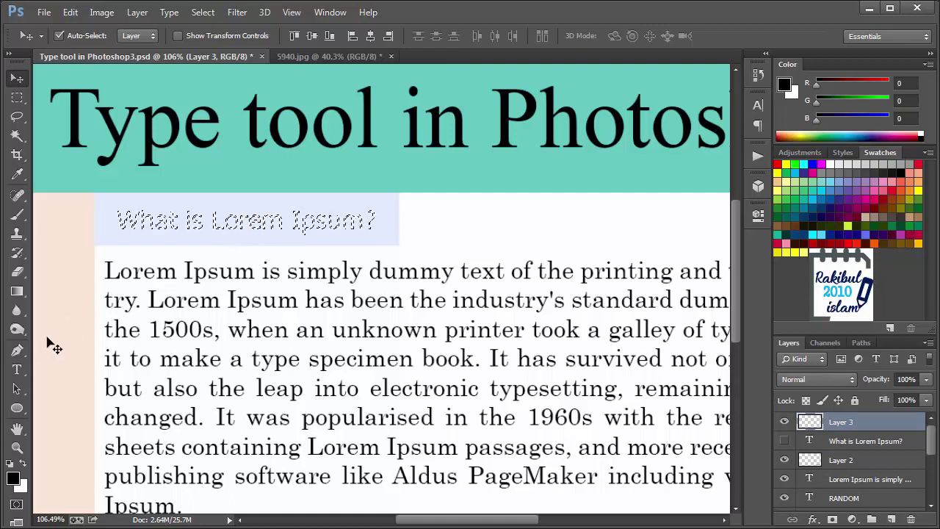
- Fill the letter selection with a blue gradient, then deselect
{"action": "left_click", "coordinate": [20, 292]}
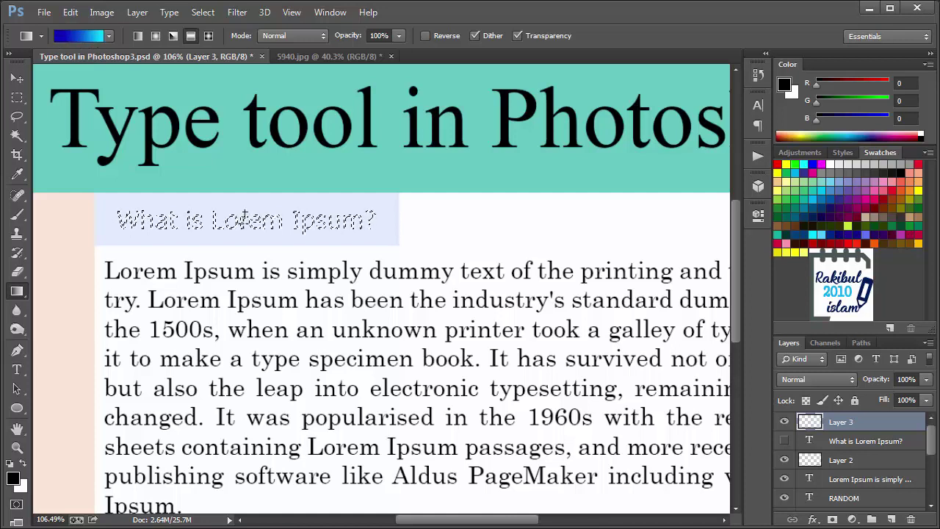
{"action": "left_click_drag", "start_coordinate": [245, 220], "coordinate": [243, 226]}
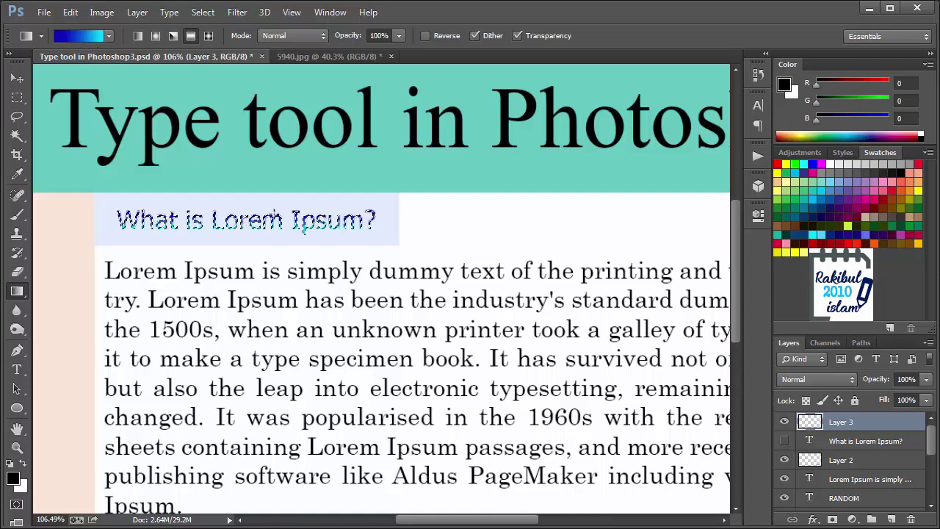
{"action": "left_click", "coordinate": [16, 98]}
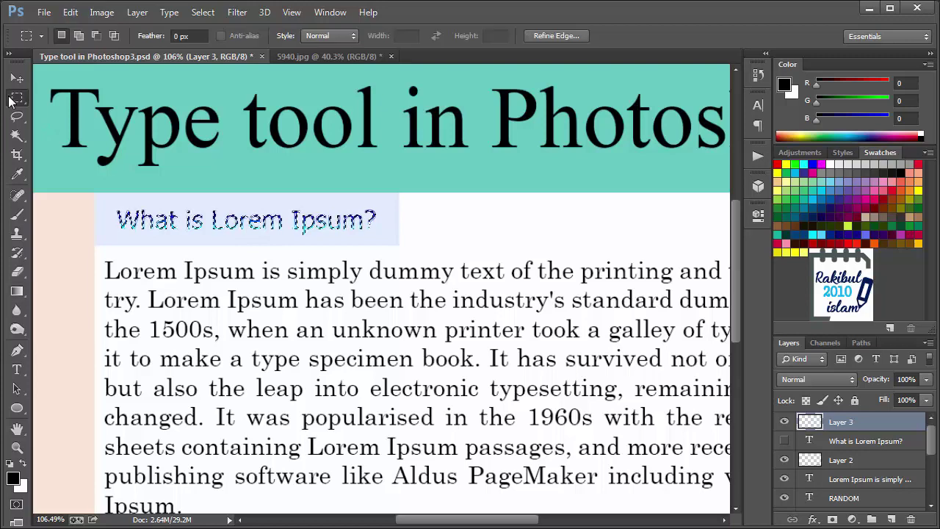
{"action": "left_click", "coordinate": [272, 225]}
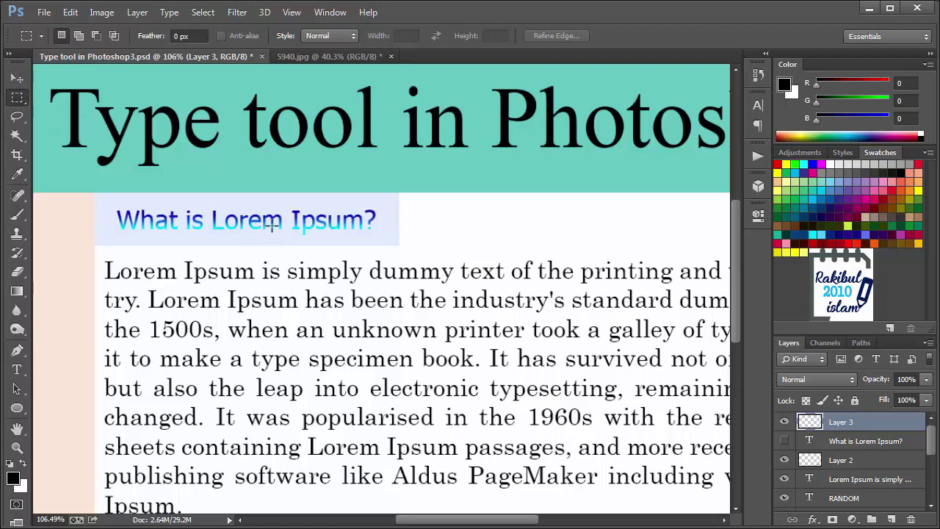
{"action": "scroll", "coordinate": [326, 255], "scroll_direction": "down", "scroll_amount": 3}
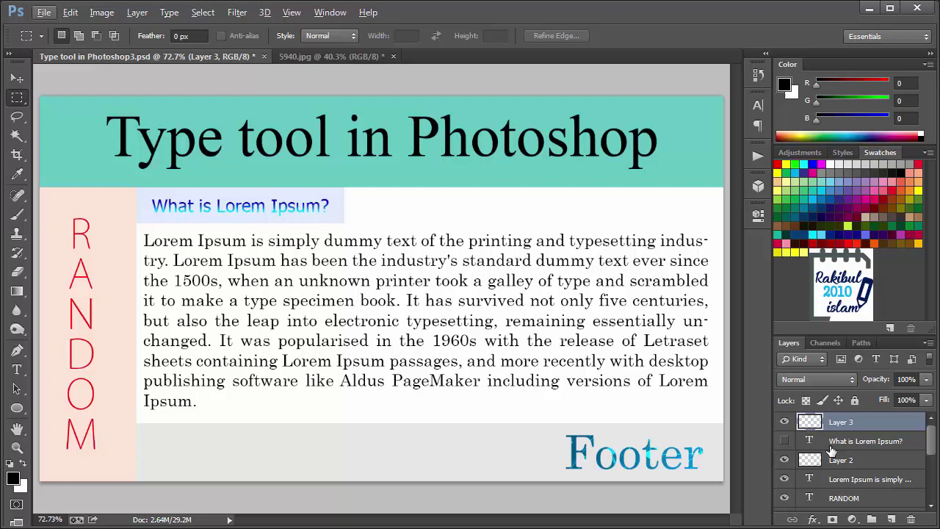
{"action": "left_click", "coordinate": [865, 443]}
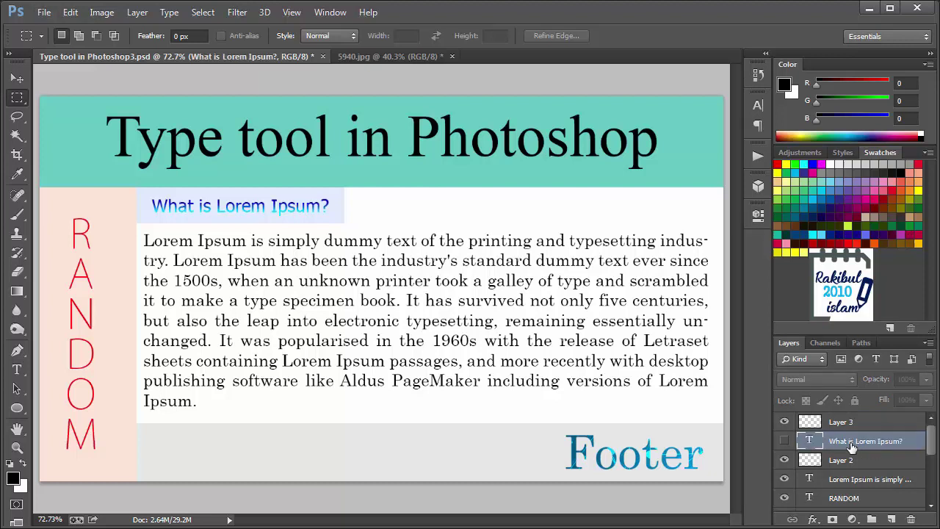
{"action": "left_click", "coordinate": [783, 443]}
{"action": "left_click", "coordinate": [784, 422]}
{"action": "left_click", "coordinate": [784, 422]}
{"action": "left_click", "coordinate": [843, 423]}
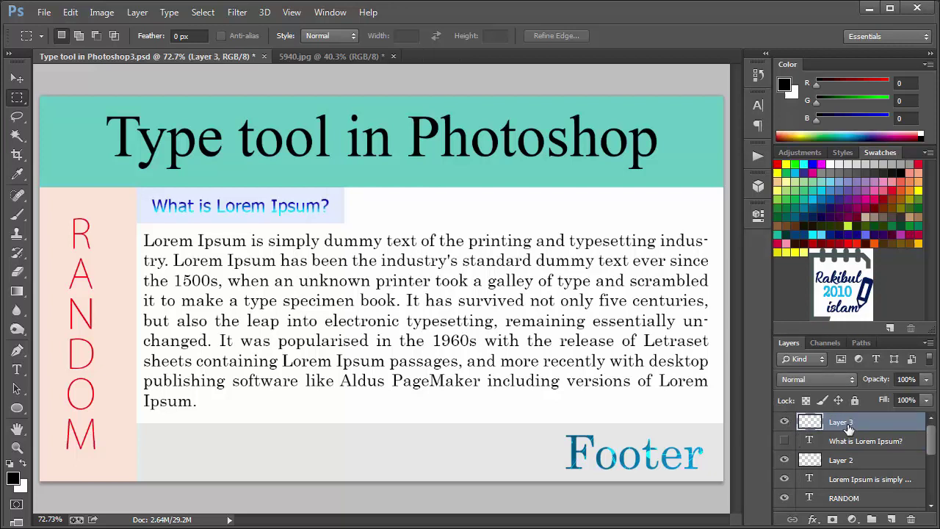
{"action": "key", "text": "v"}
{"action": "left_click", "coordinate": [616, 400]}
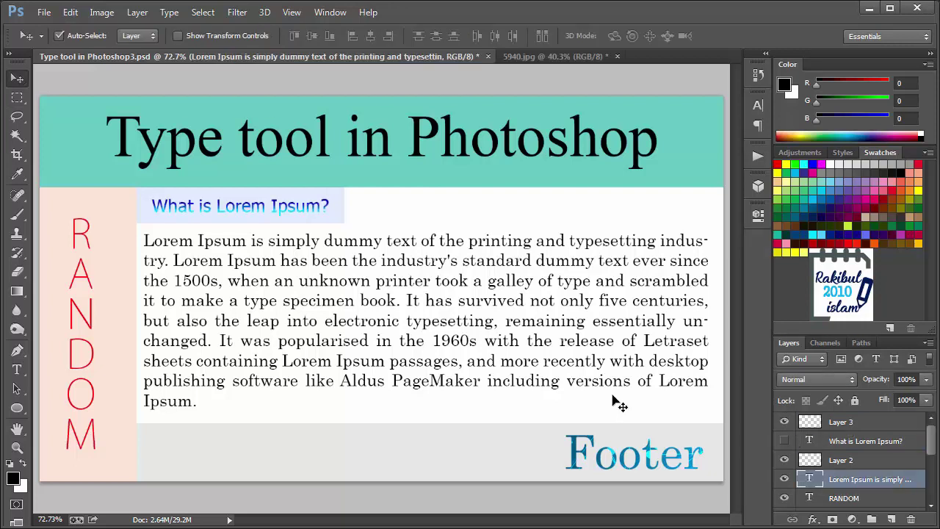